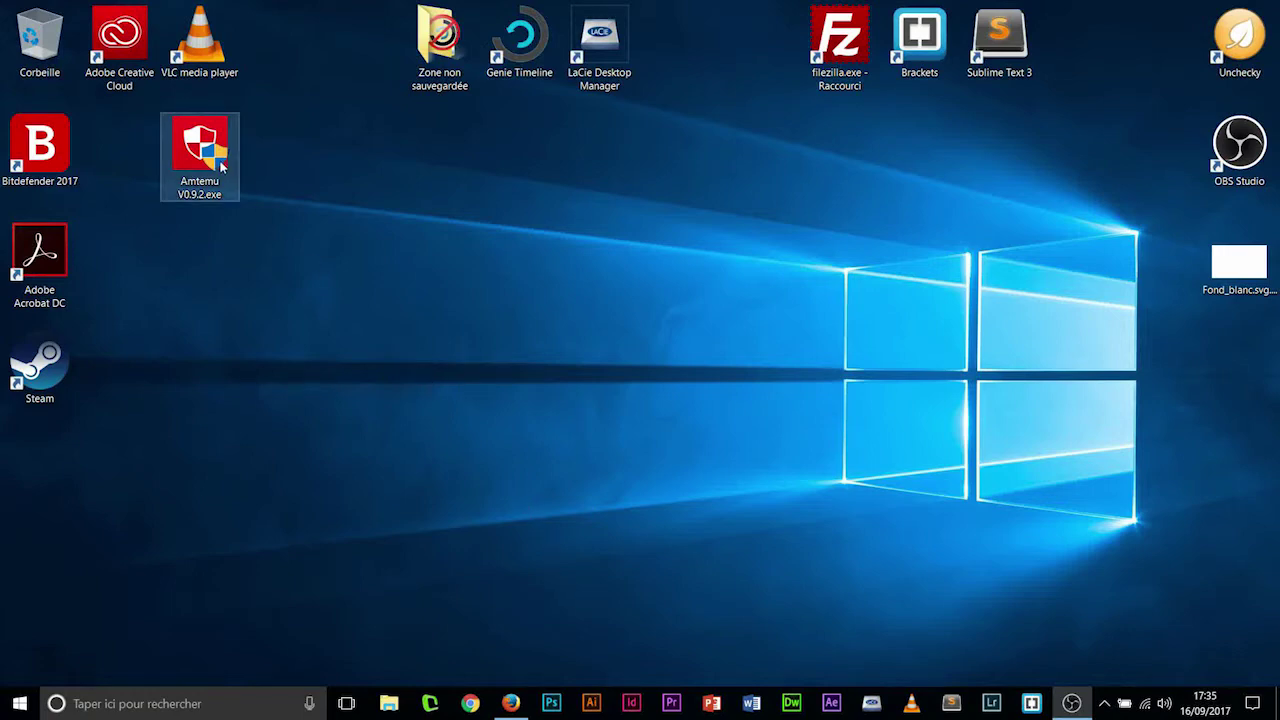
- Bring the Firefox window with the Google home page back to the front
click(513, 706)
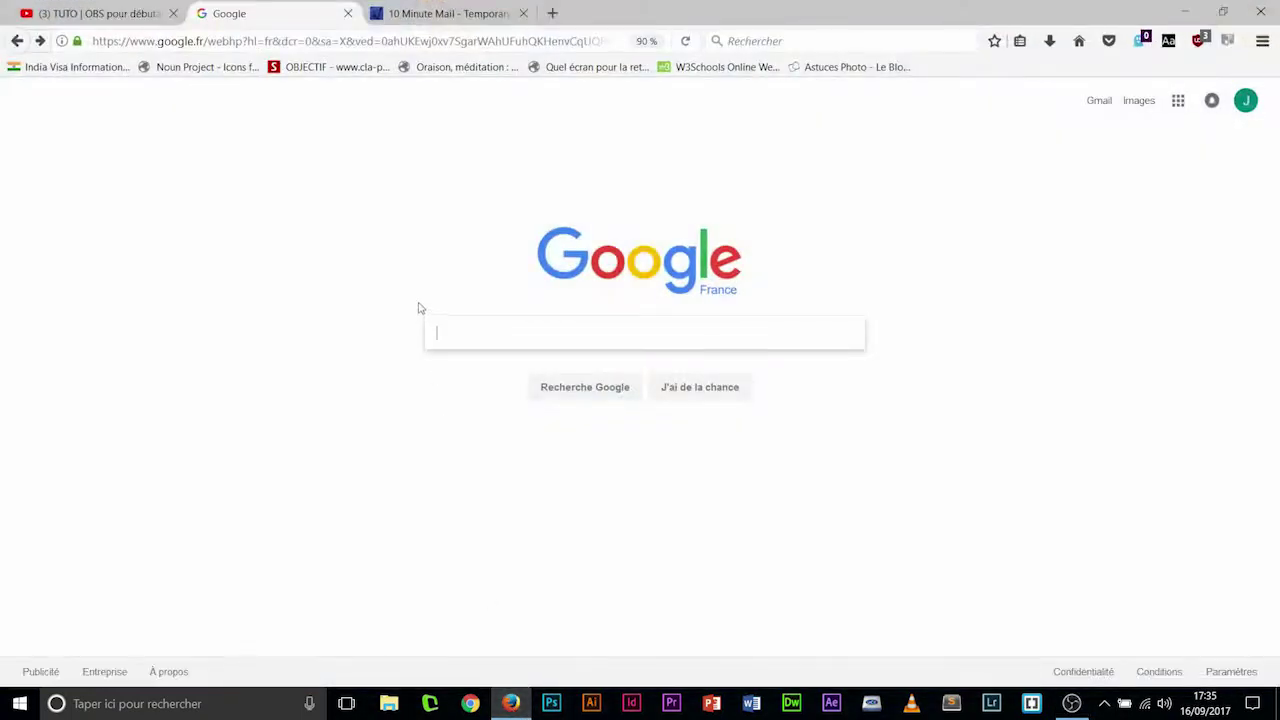
- Search Google for 'adobe' and open Adobe's Creative Cloud page
text(adobe)
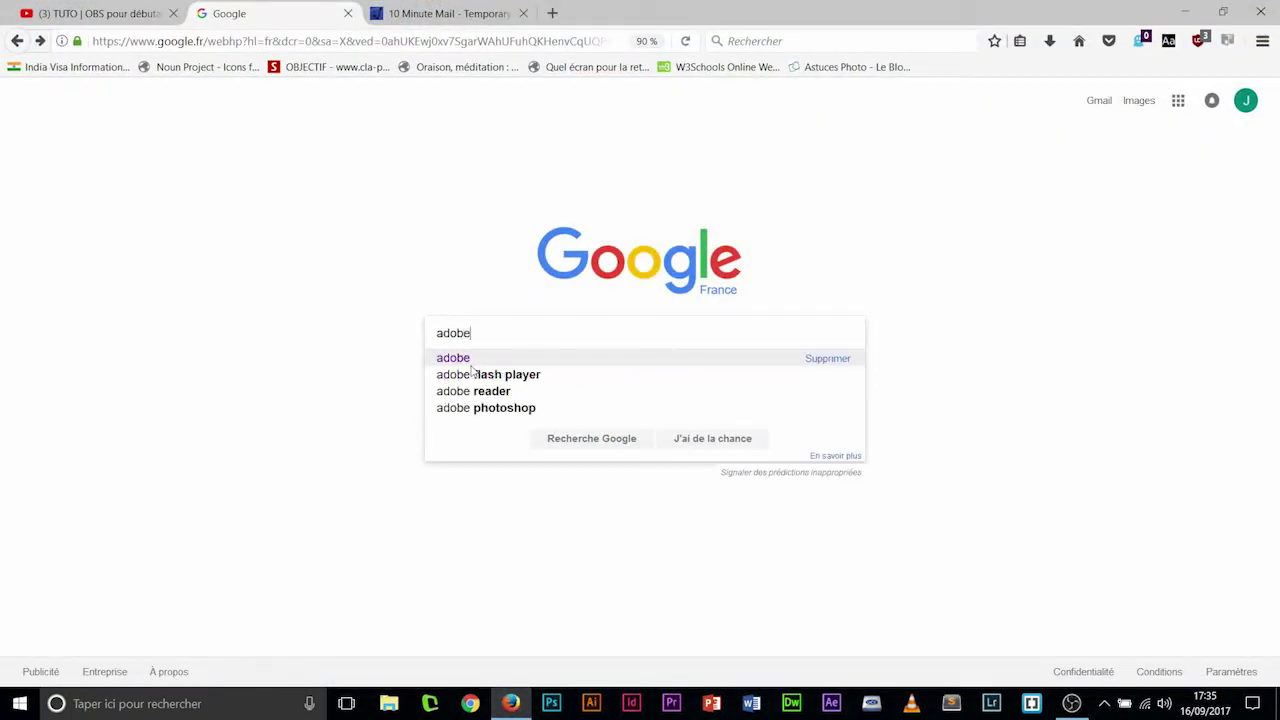
key(Return)
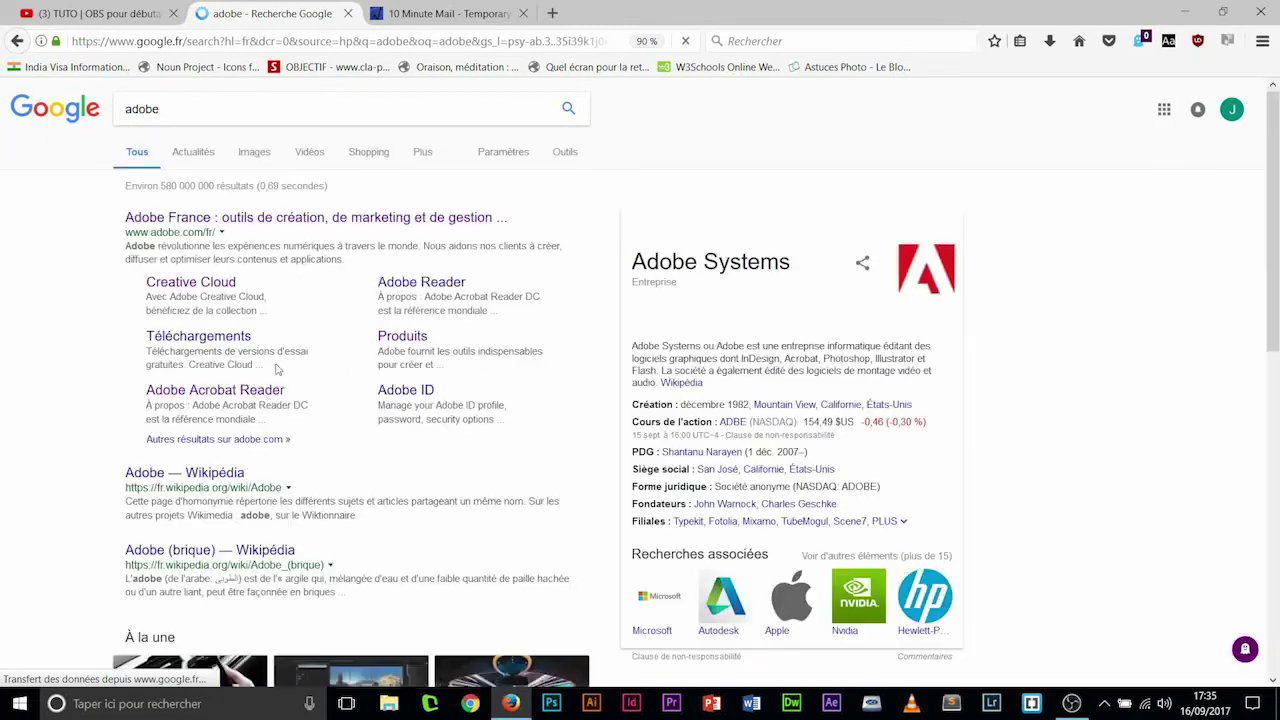
click(181, 282)
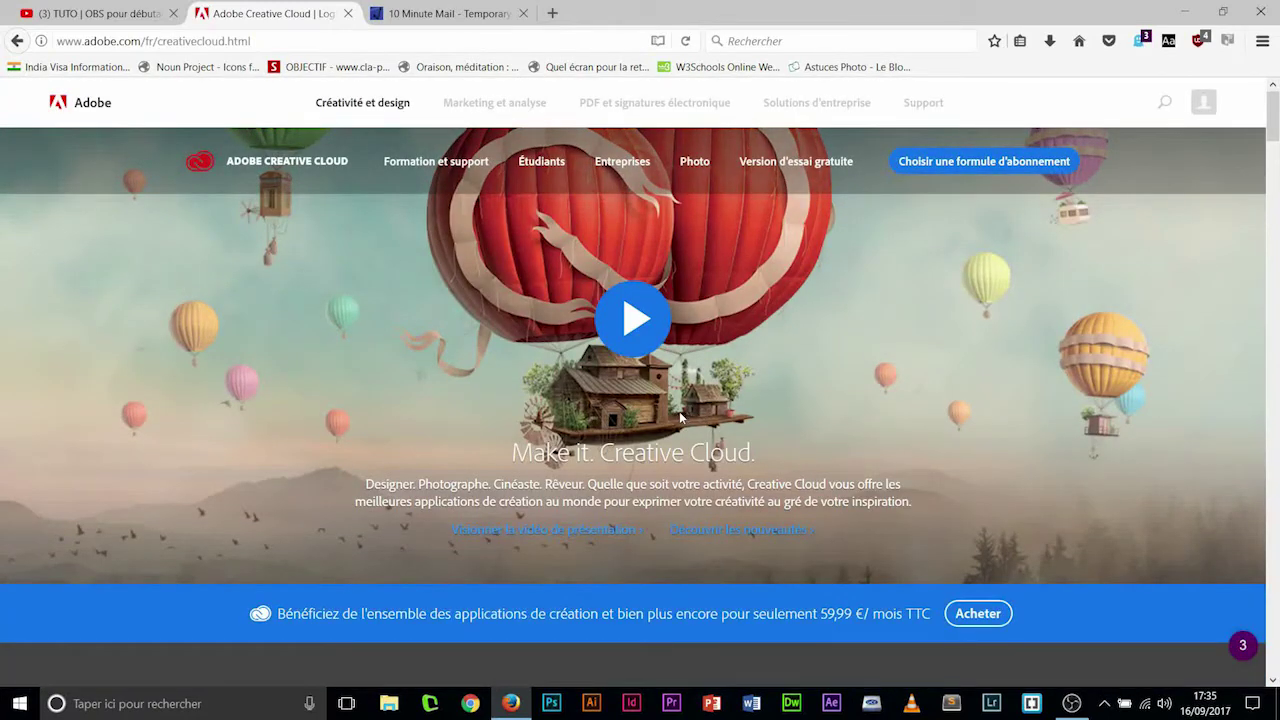
- Open 'Voir toutes les applications de création' to see the full apps catalogue
scroll(767, 391, down, 7)
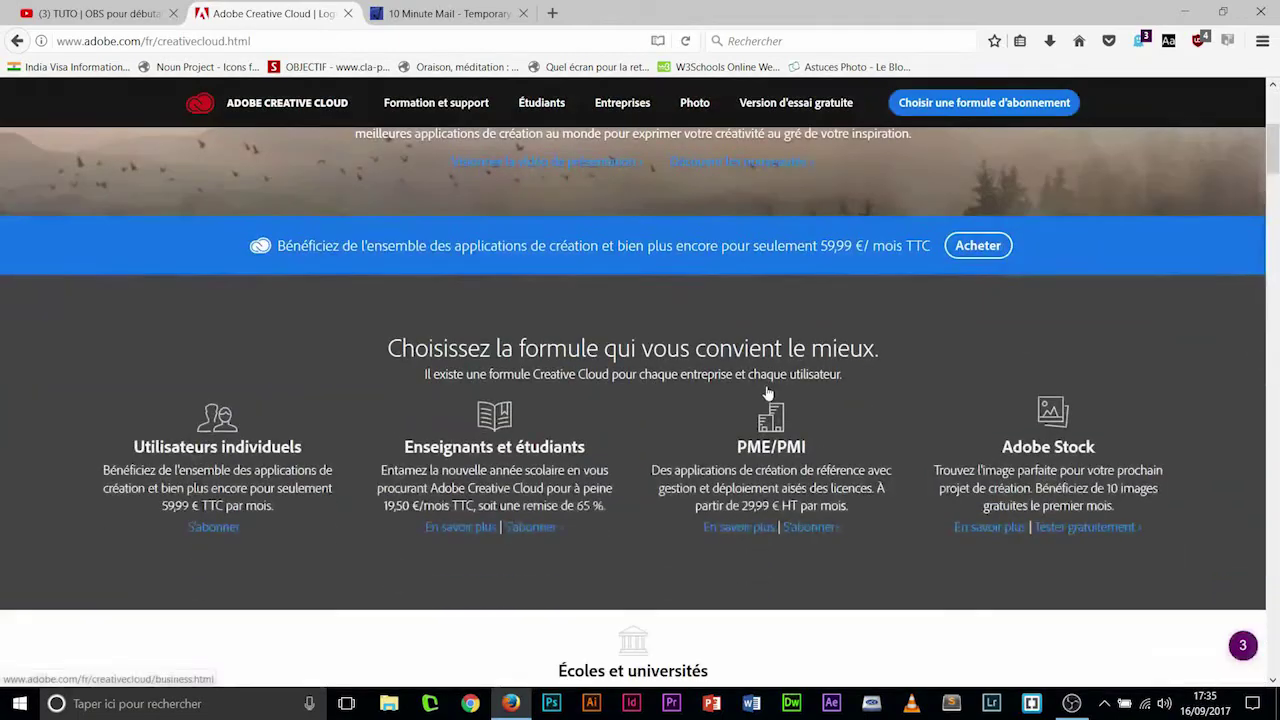
scroll(767, 391, down, 8)
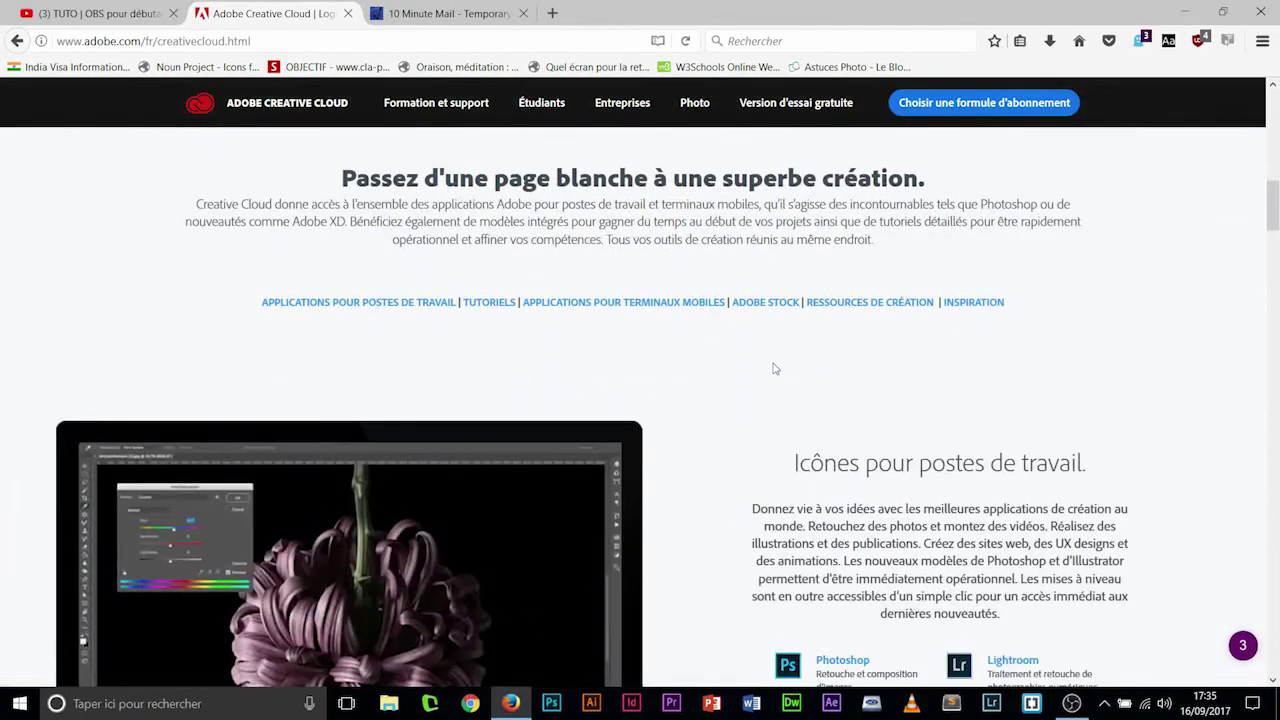
scroll(772, 375, up, 3)
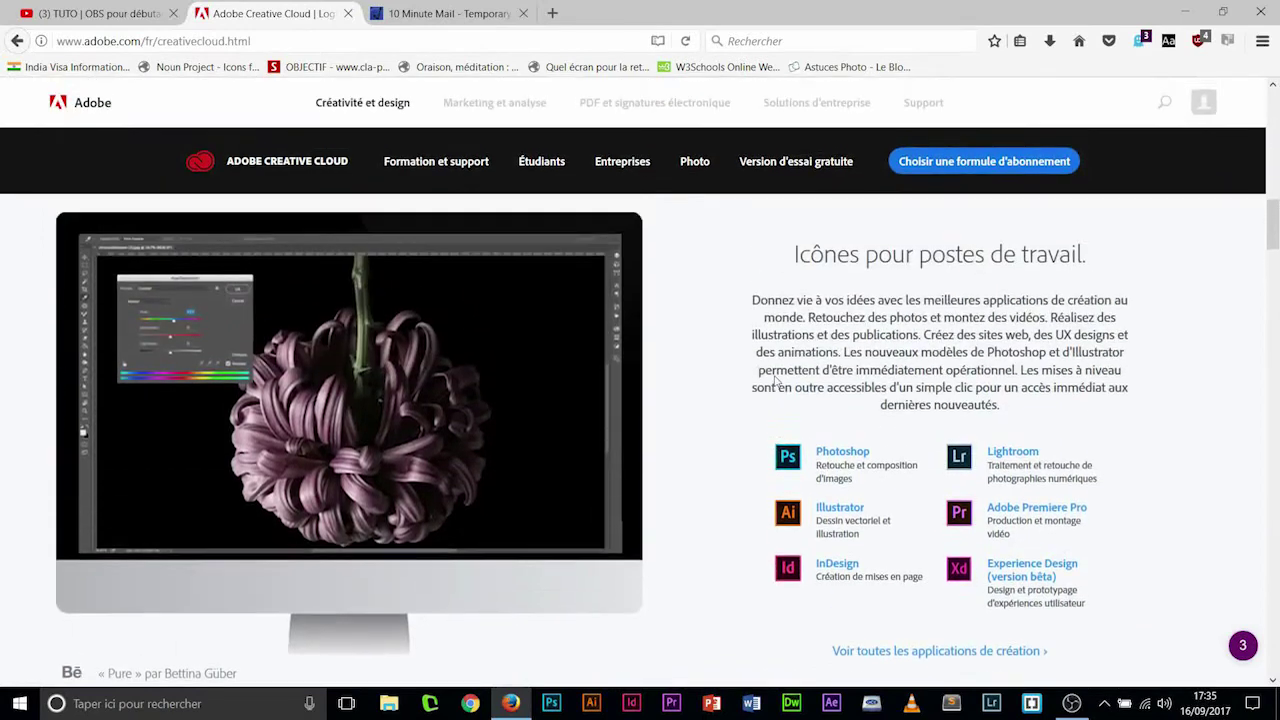
scroll(890, 500, down, 3)
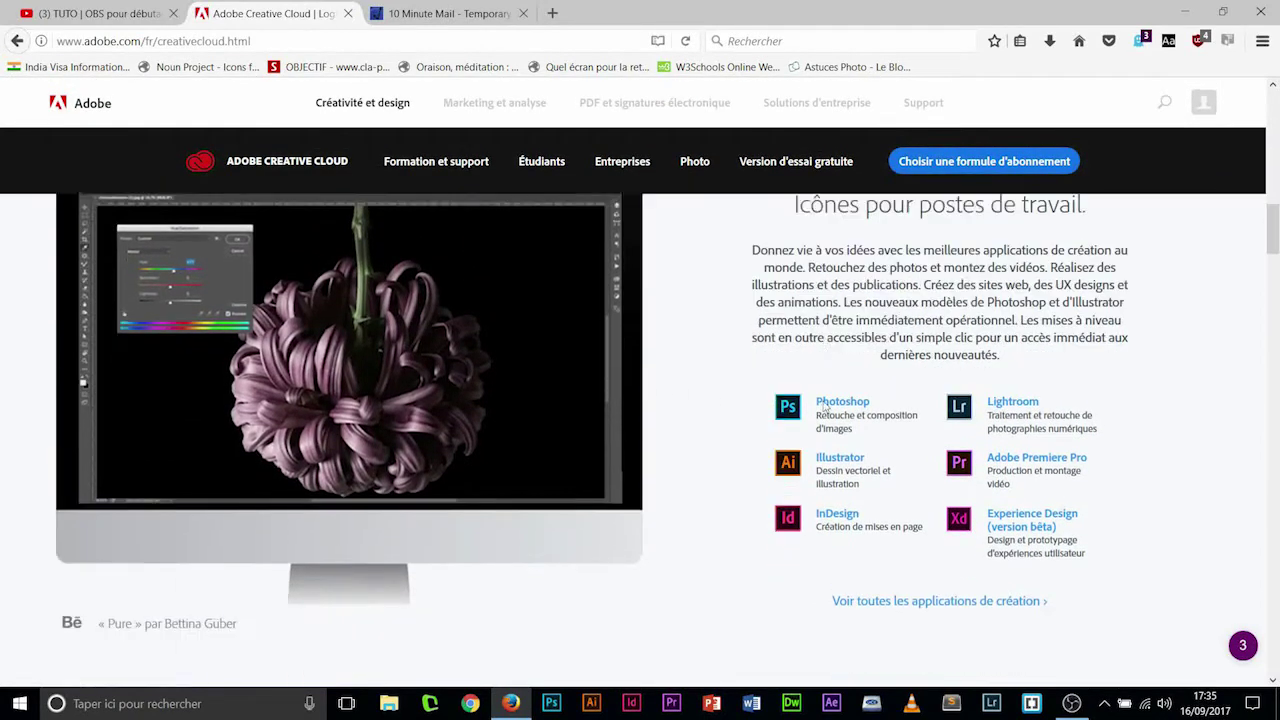
click(889, 493)
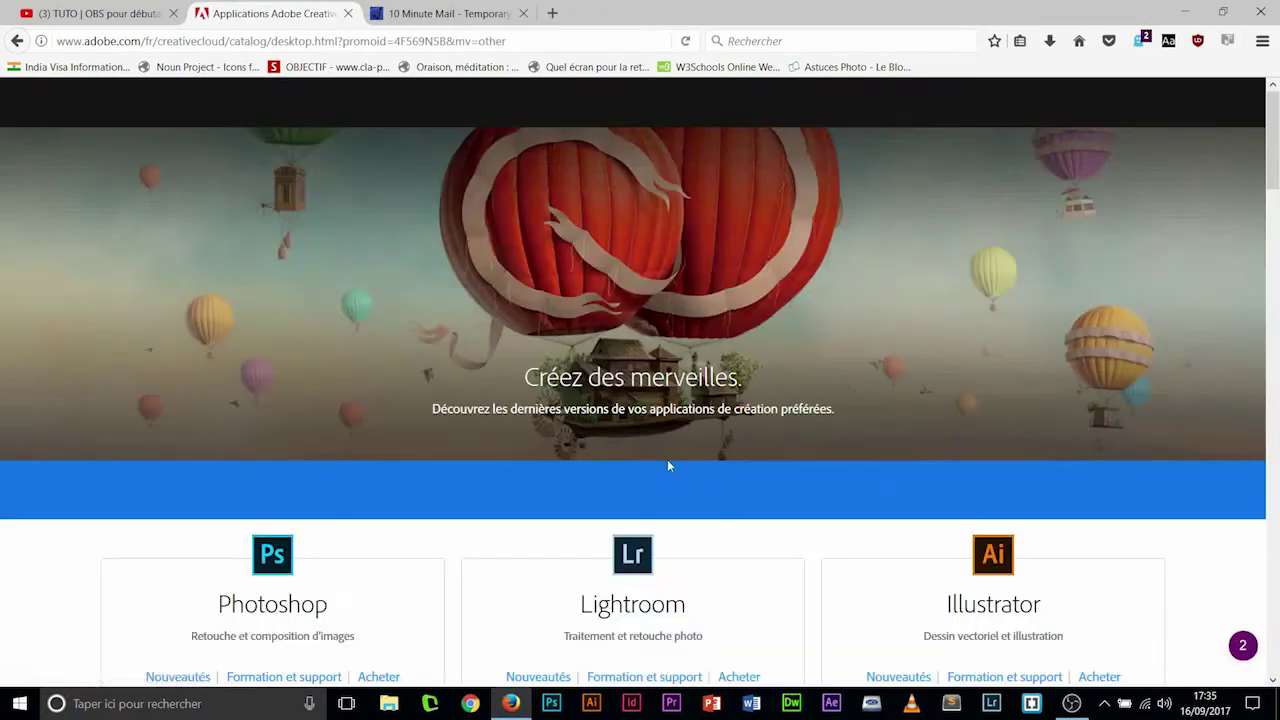
- Choose 'Télécharger' on the Creative Cloud desktop app card in the catalogue
scroll(600, 389, down, 10)
scroll(591, 383, down, 12)
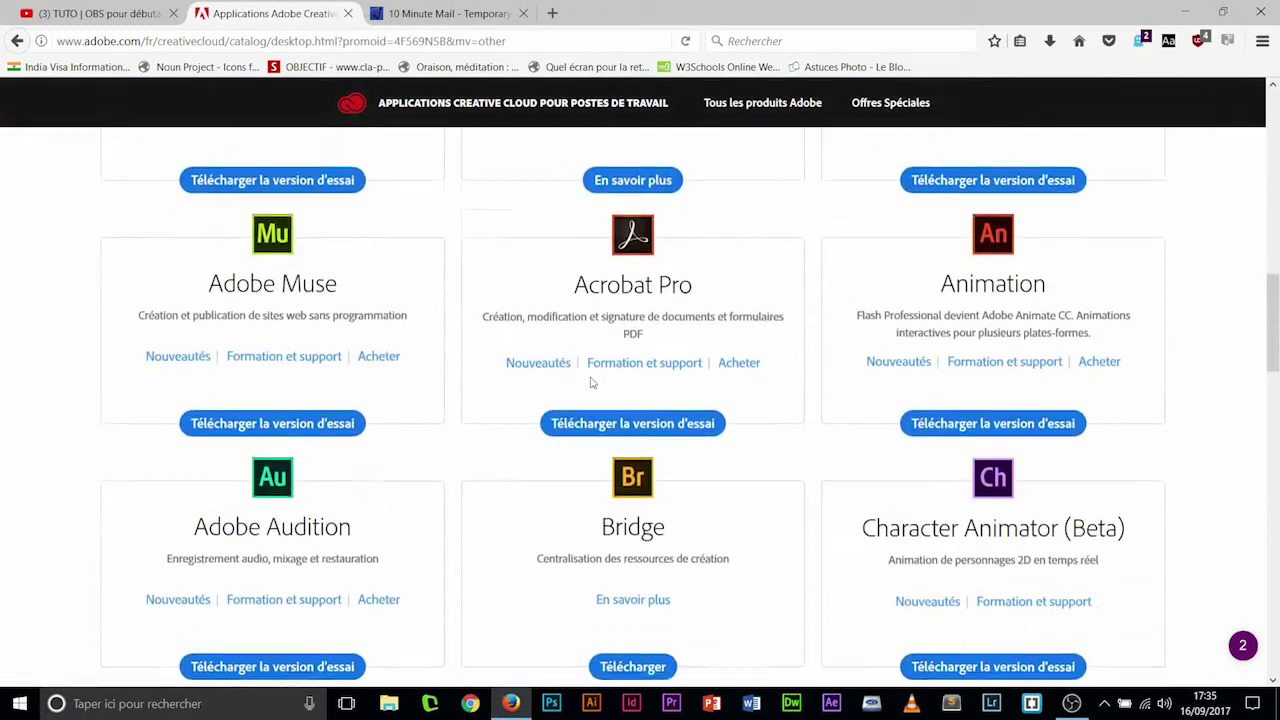
scroll(591, 383, down, 5)
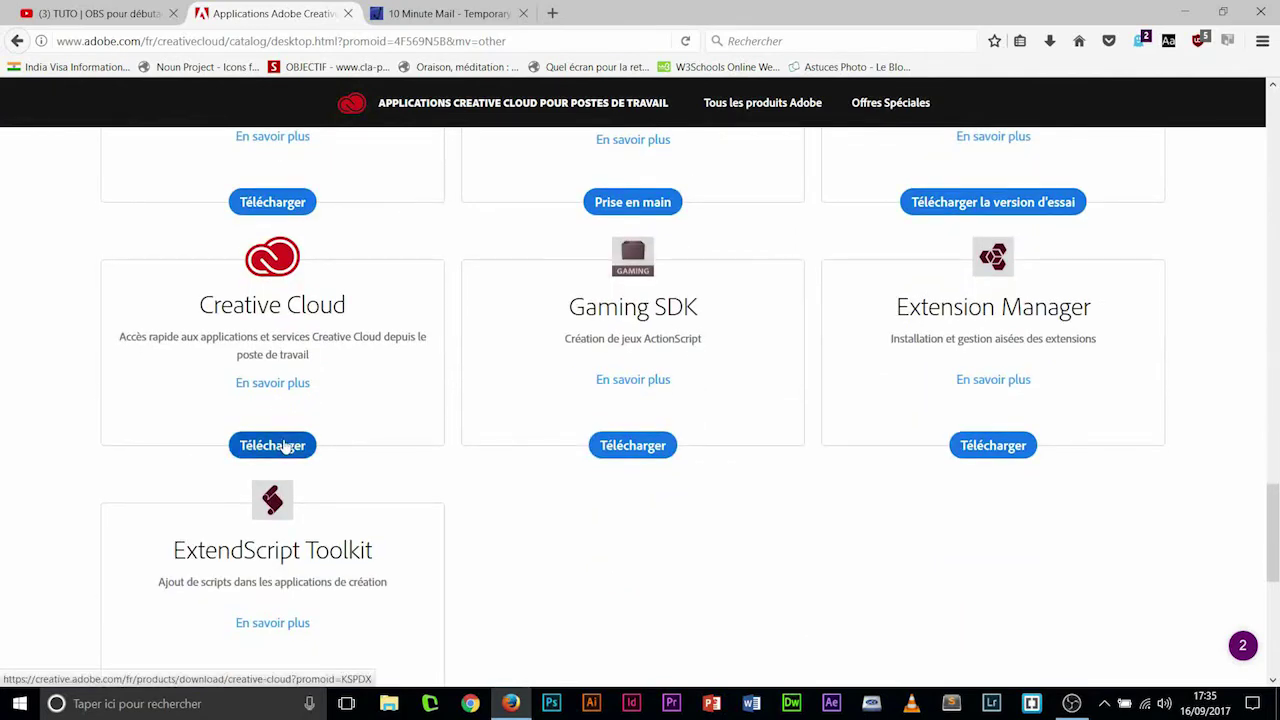
click(286, 447)
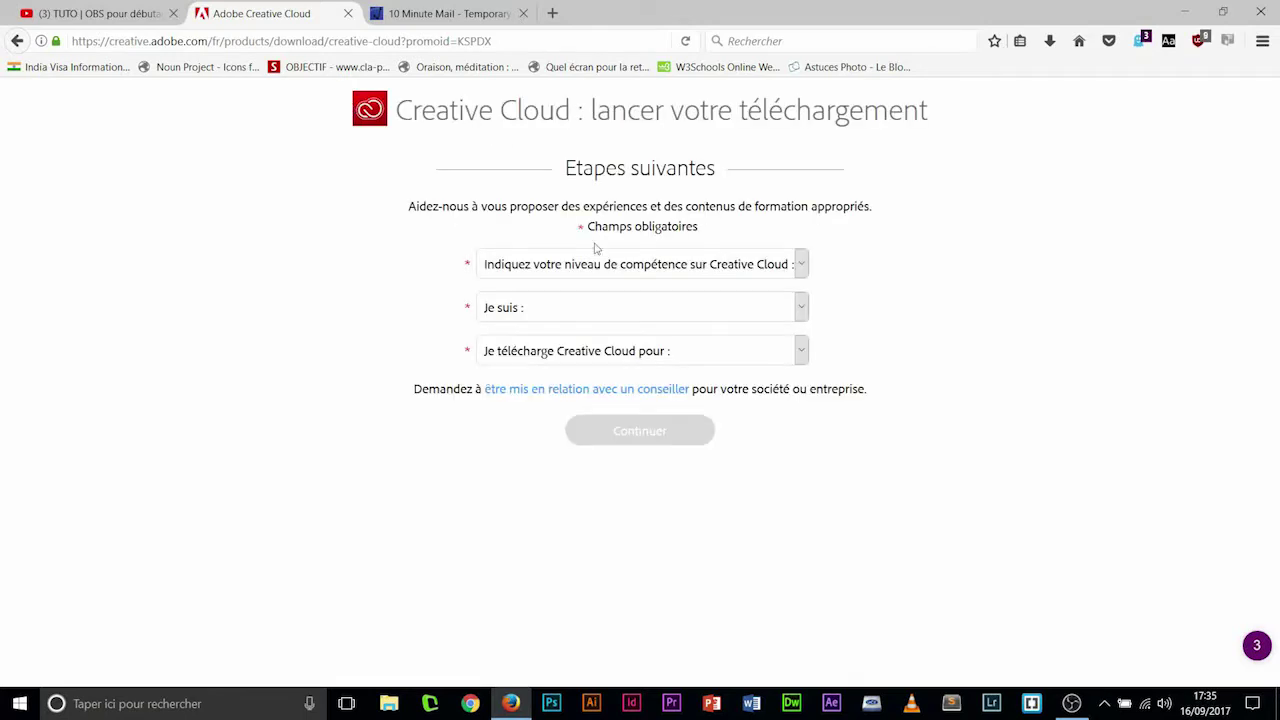
- Answer Débutant, Etudiant and Moi uniquement, then save the CreativeCloudSet-Up.exe installer
click(640, 272)
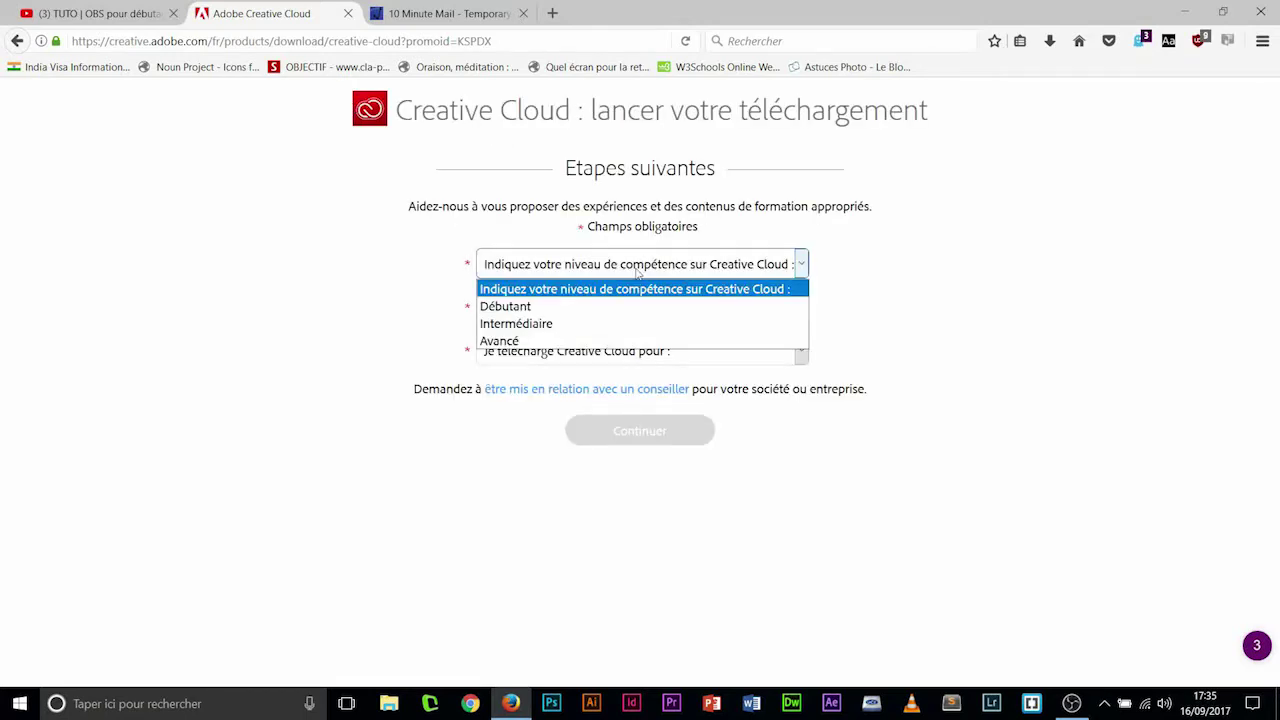
click(559, 309)
click(559, 311)
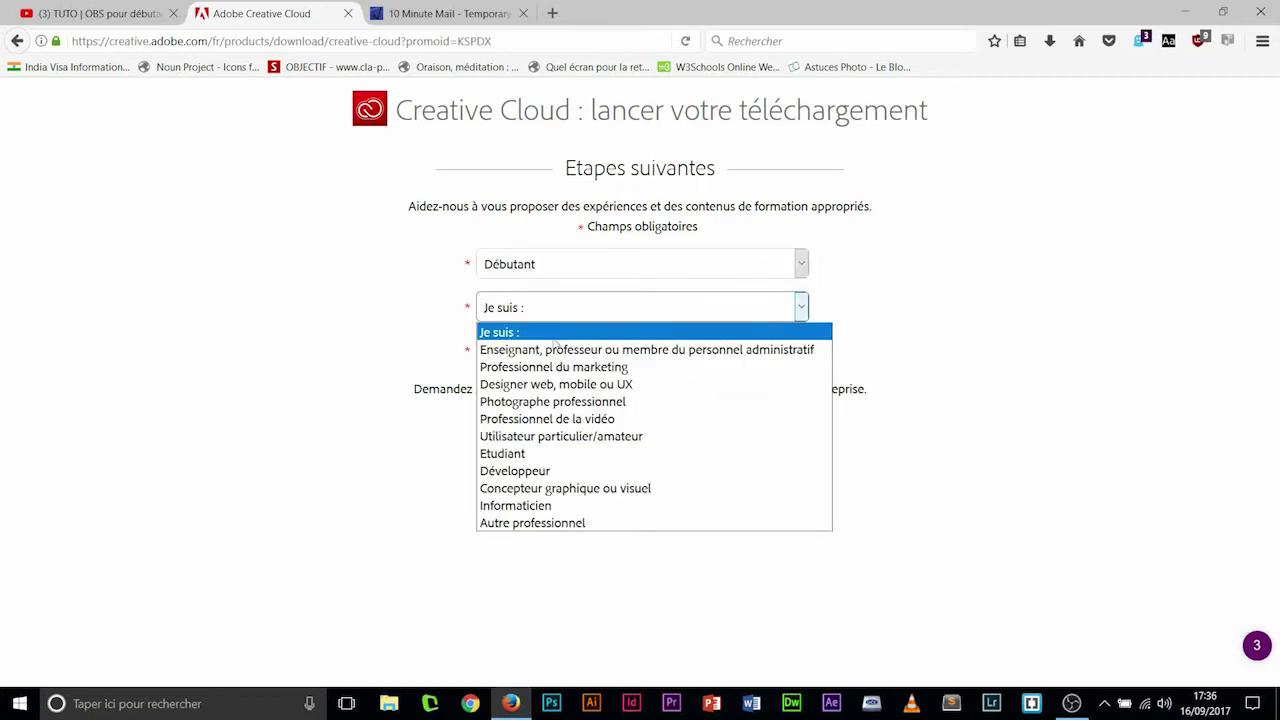
click(555, 453)
click(594, 360)
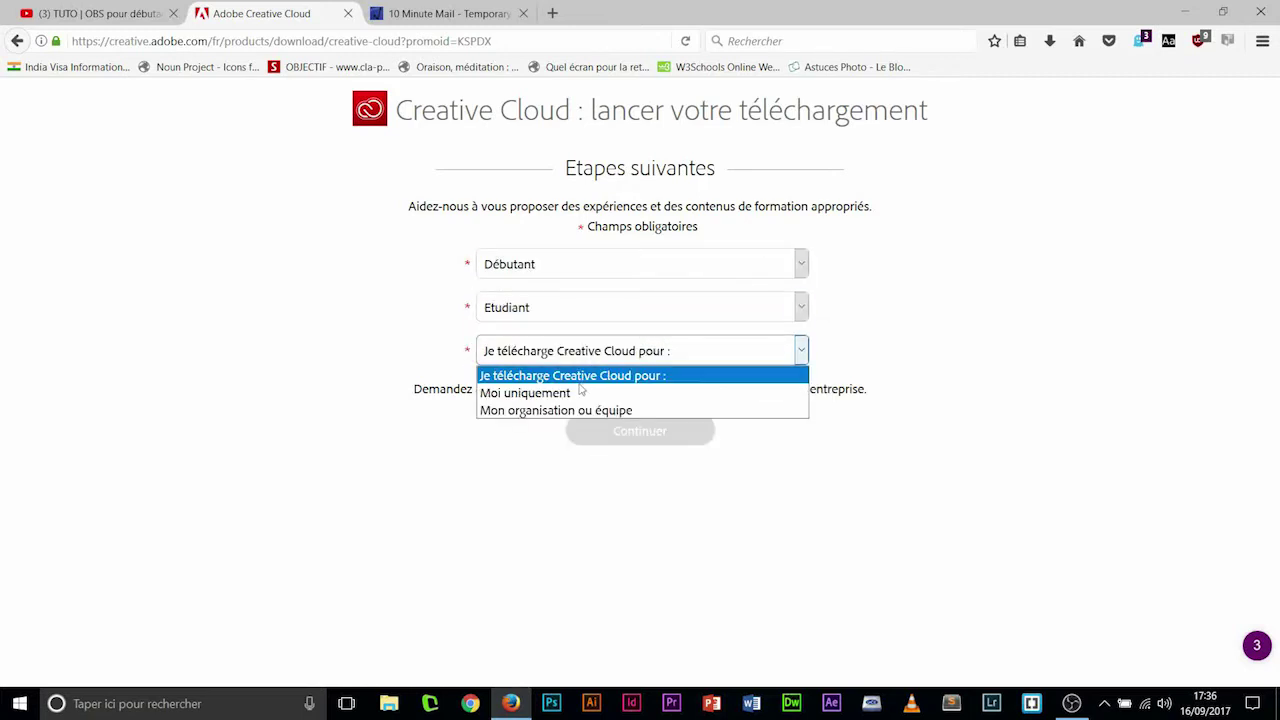
click(582, 392)
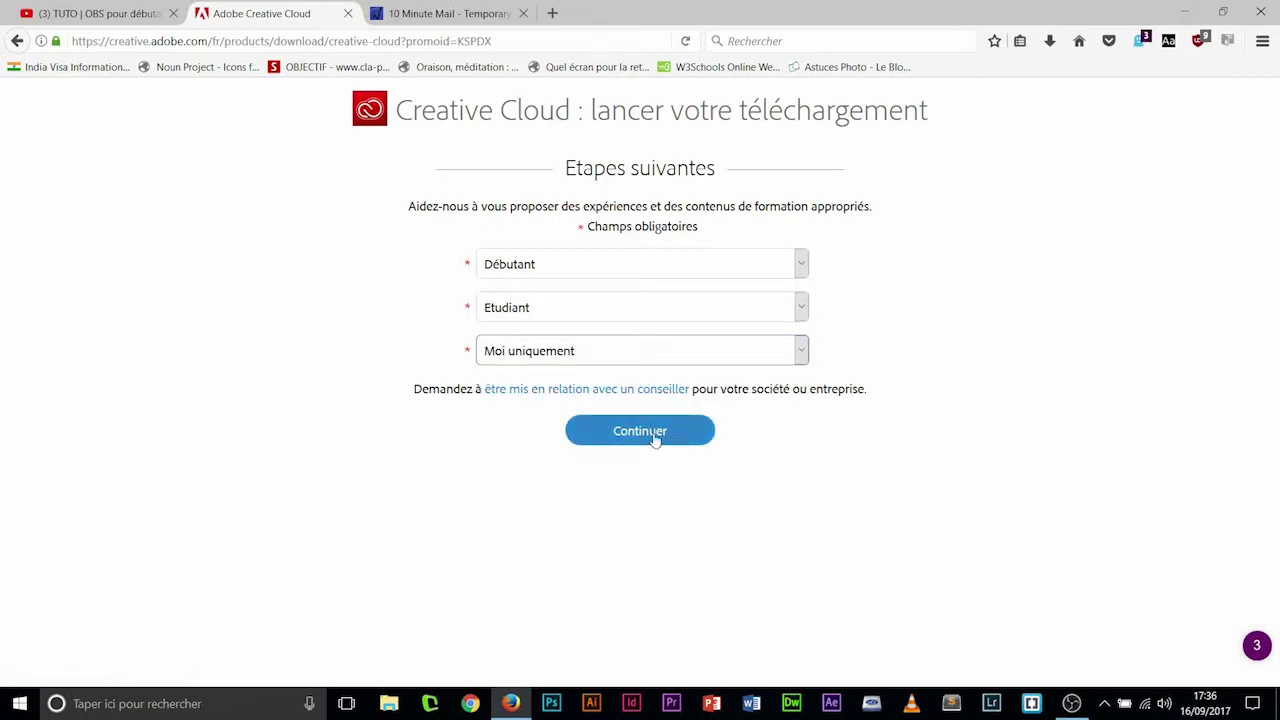
click(655, 440)
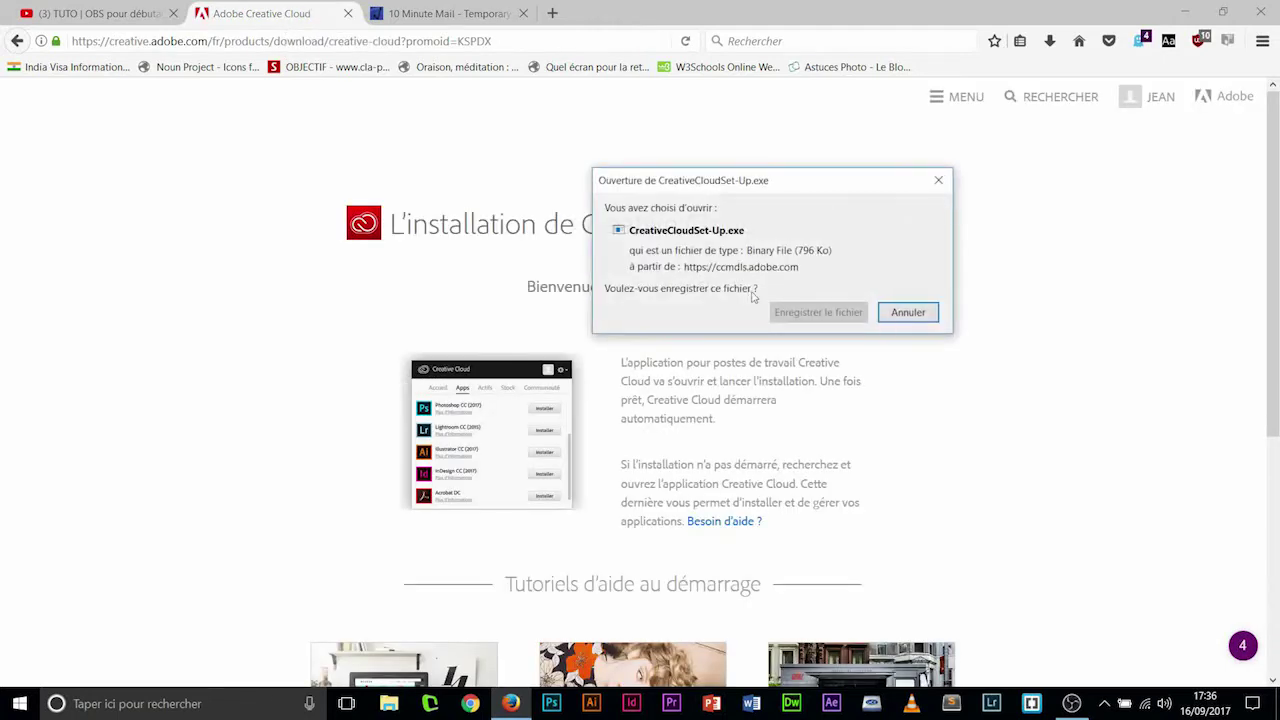
click(797, 314)
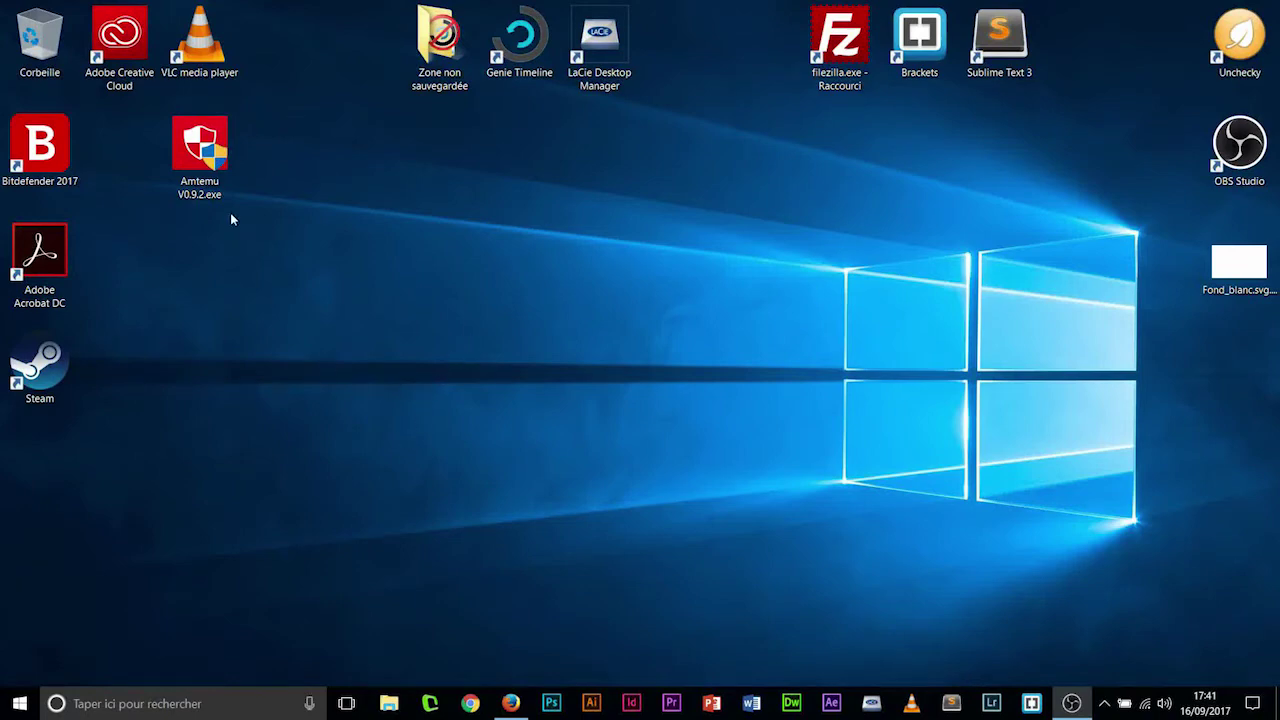
- Launch Creative Cloud from its desktop shortcut, then switch back to Firefox
double_click(133, 58)
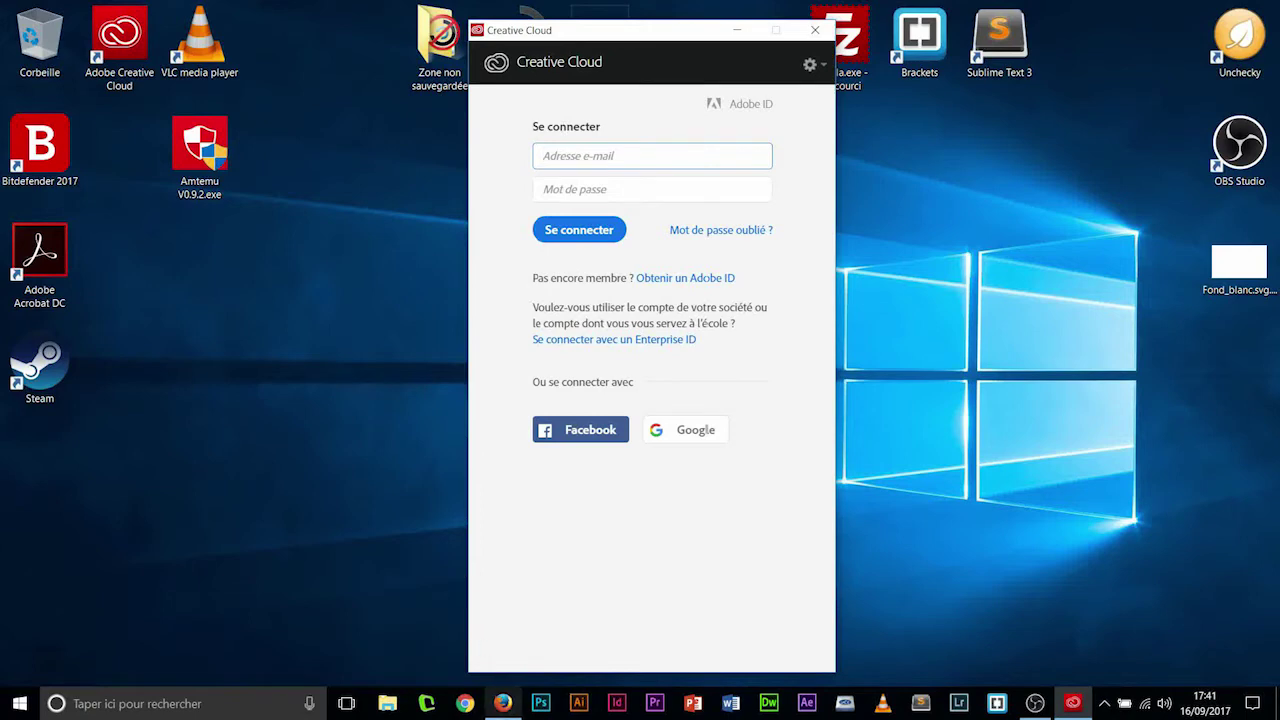
click(502, 703)
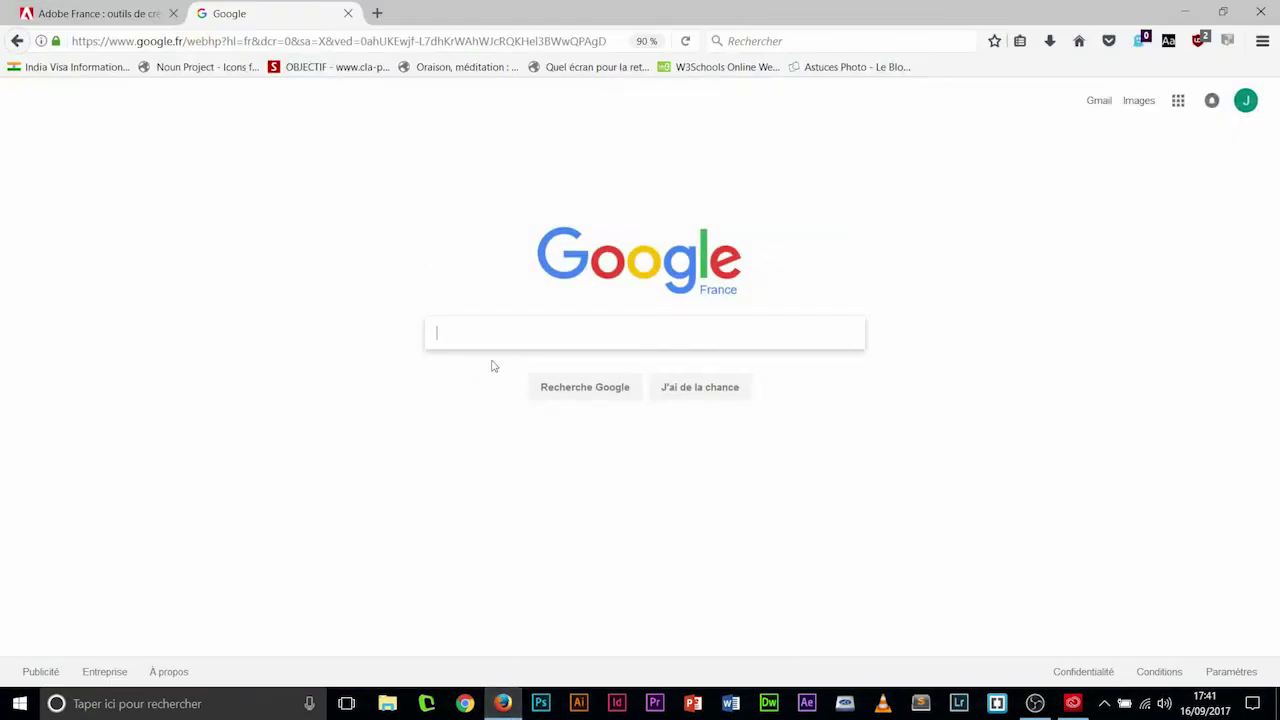
- Get a temporary e-mail address from 10 Minute Mail, then return to the Creative Cloud sign-in
text(10minute)
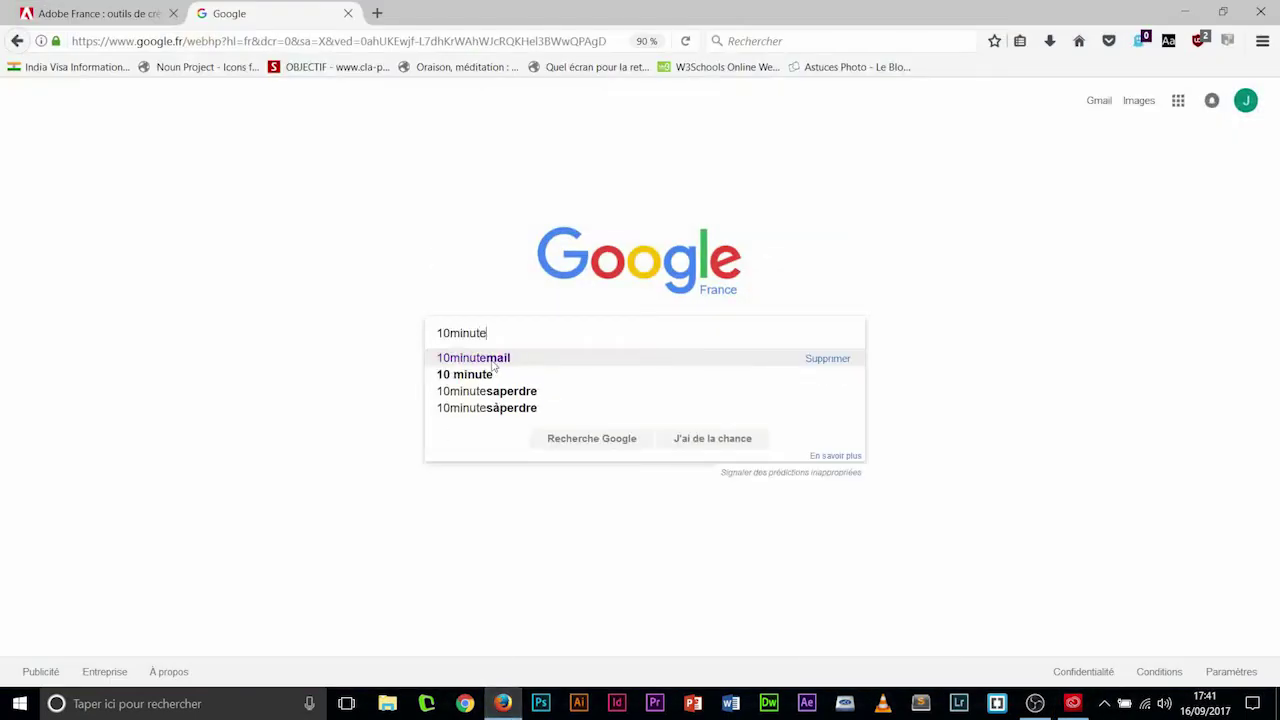
click(493, 364)
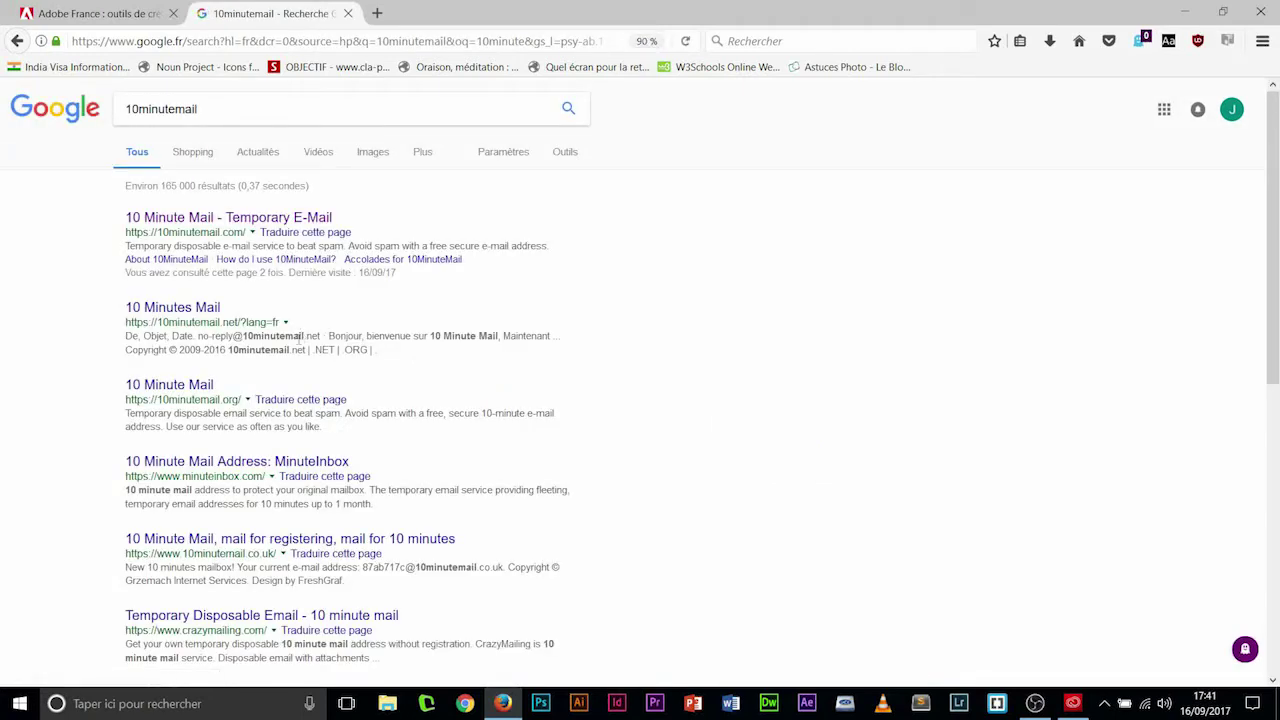
click(264, 222)
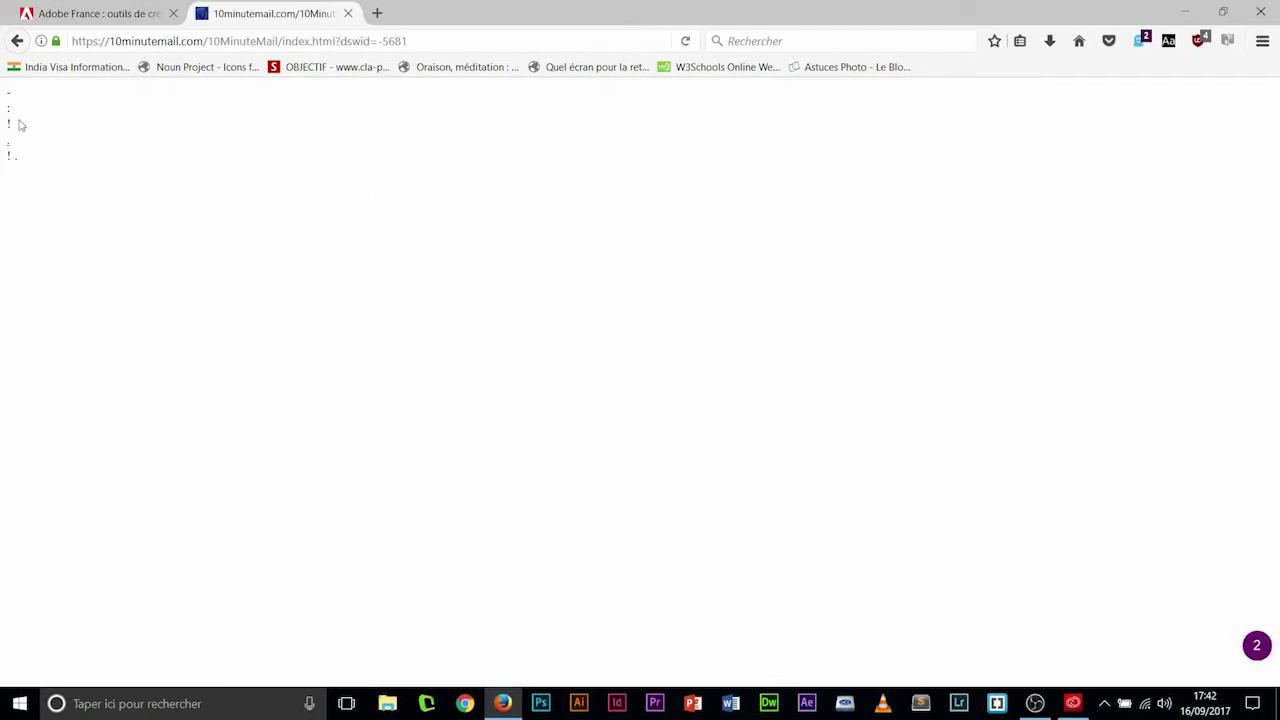
click(16, 43)
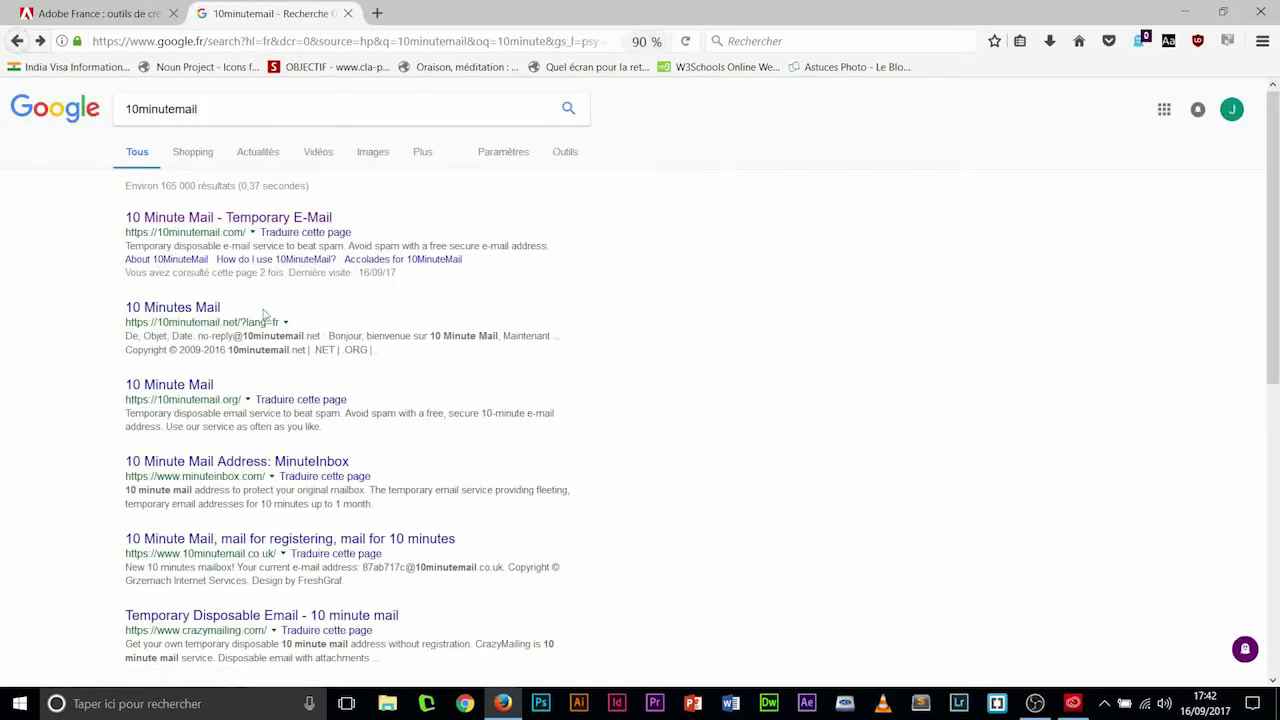
click(234, 218)
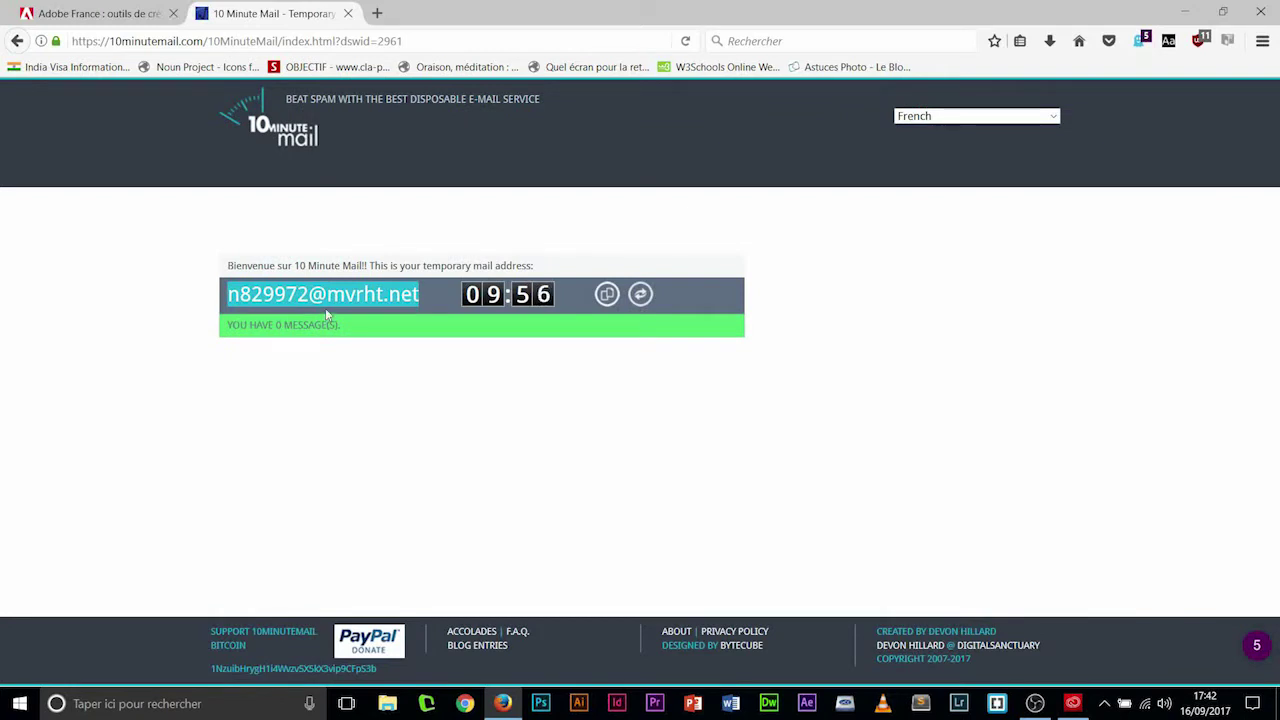
click(1073, 703)
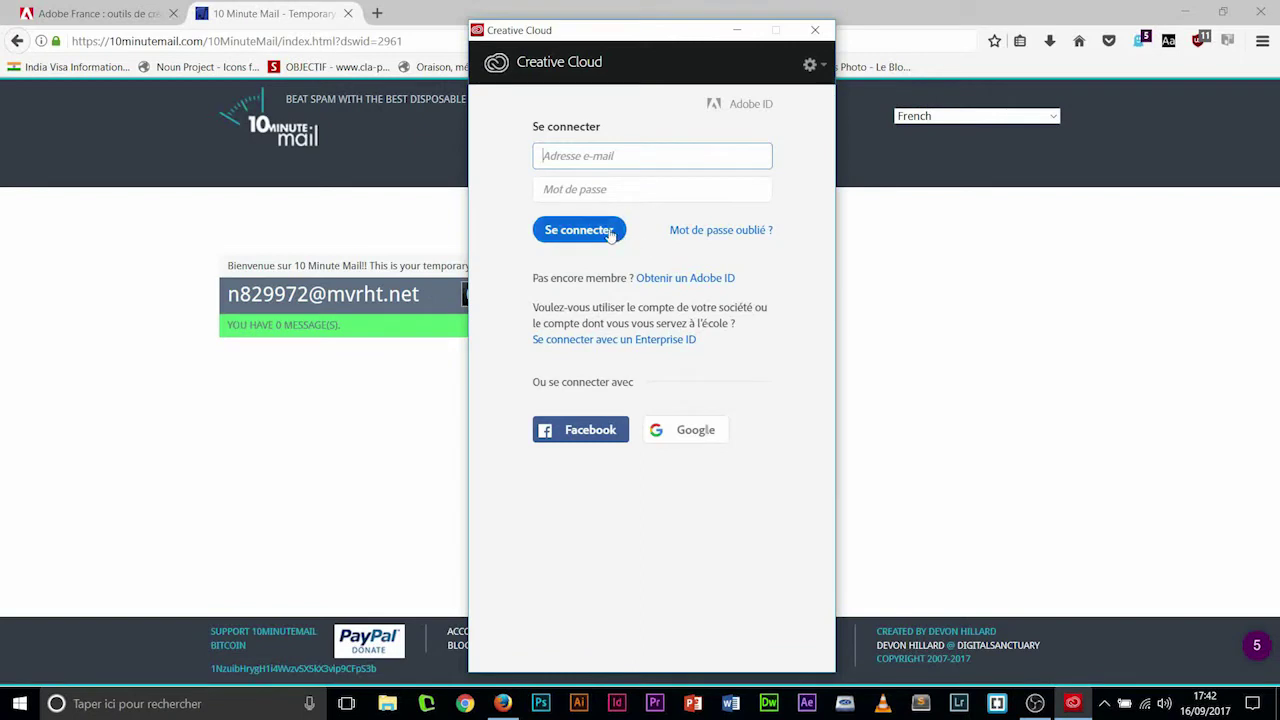
- Start a new Adobe ID with first name, last name and the pasted temporary e-mail
click(689, 280)
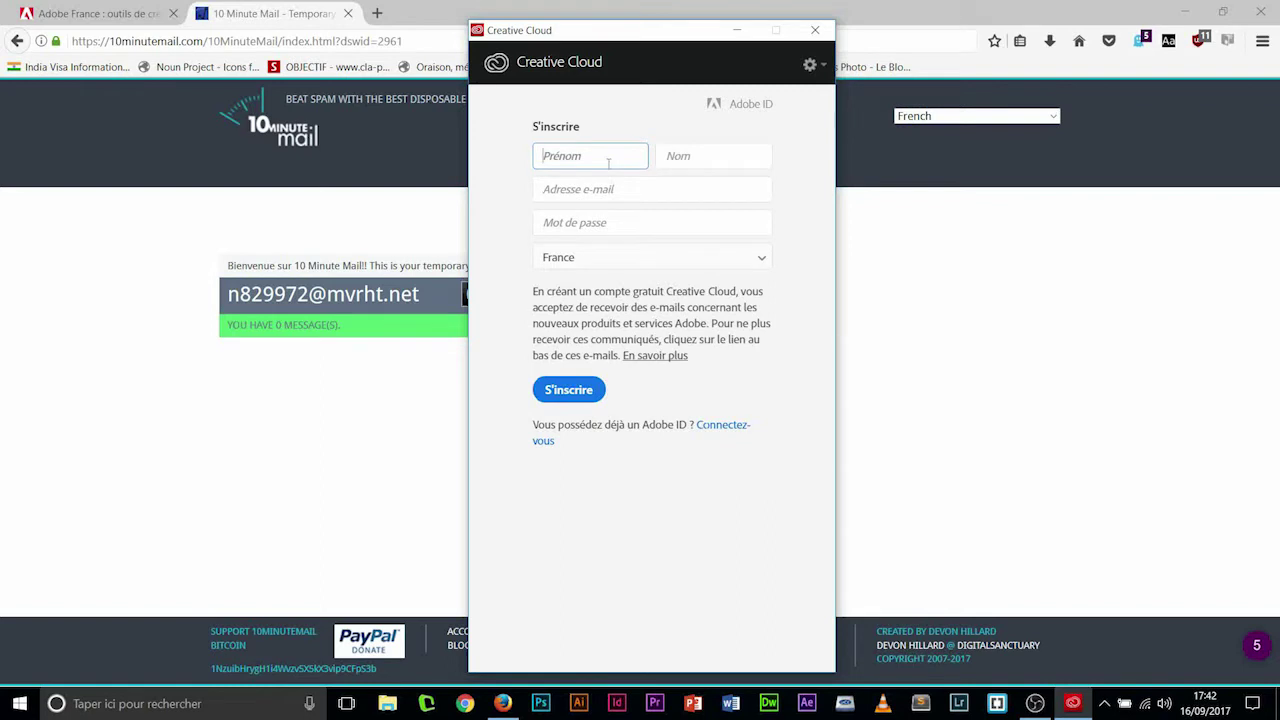
text(jean)
click(681, 157)
text(ma)
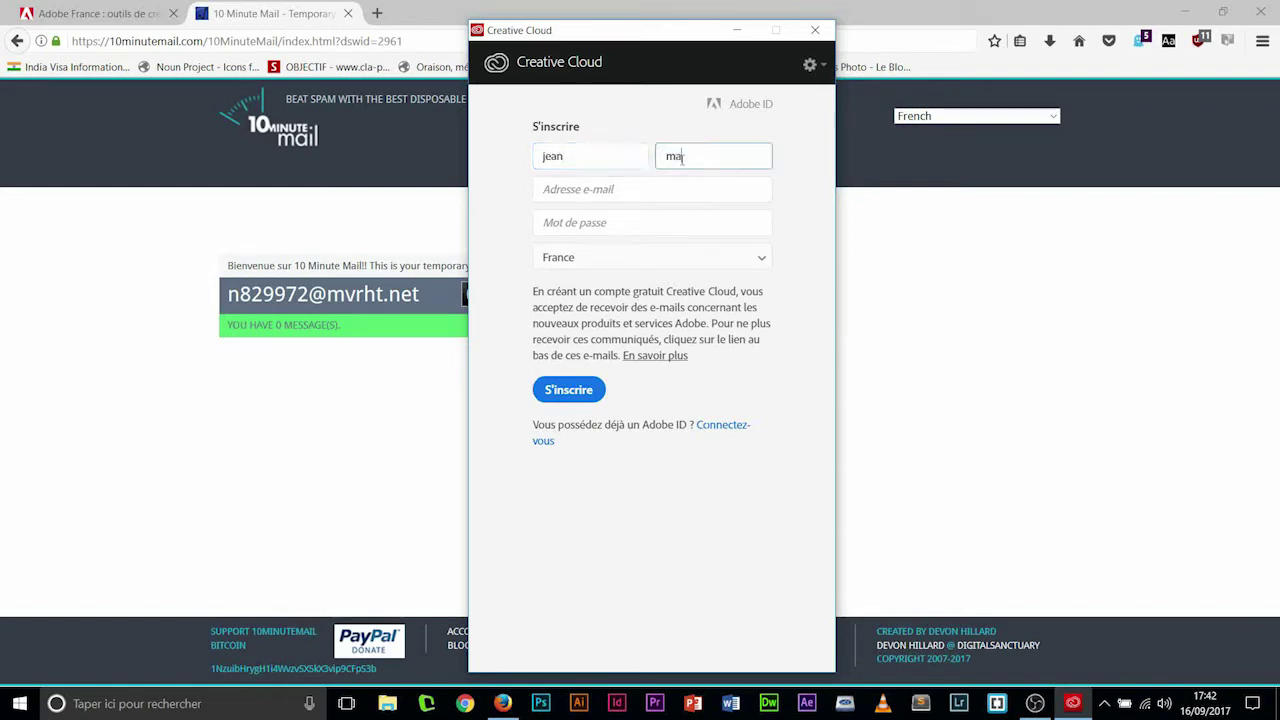
text(rc)
click(613, 188)
key(ctrl+v)
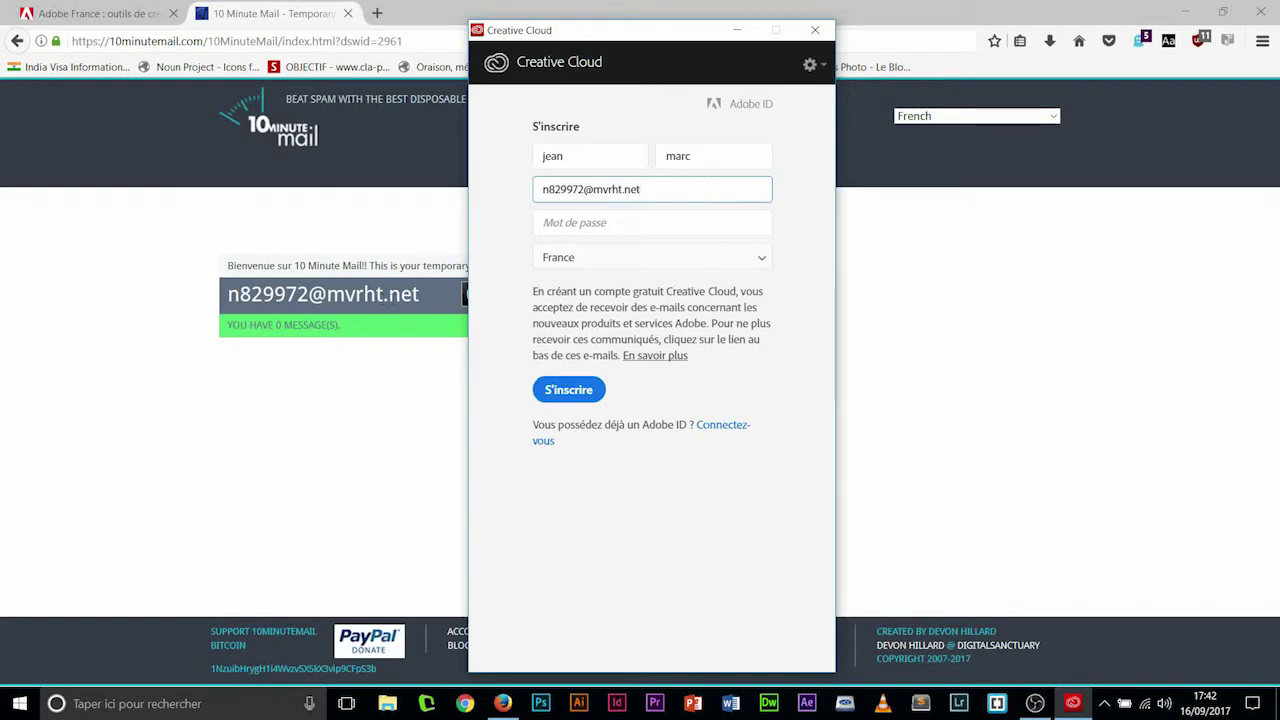
- Enter the account password with a capital first letter and submit S'inscrire
click(575, 224)
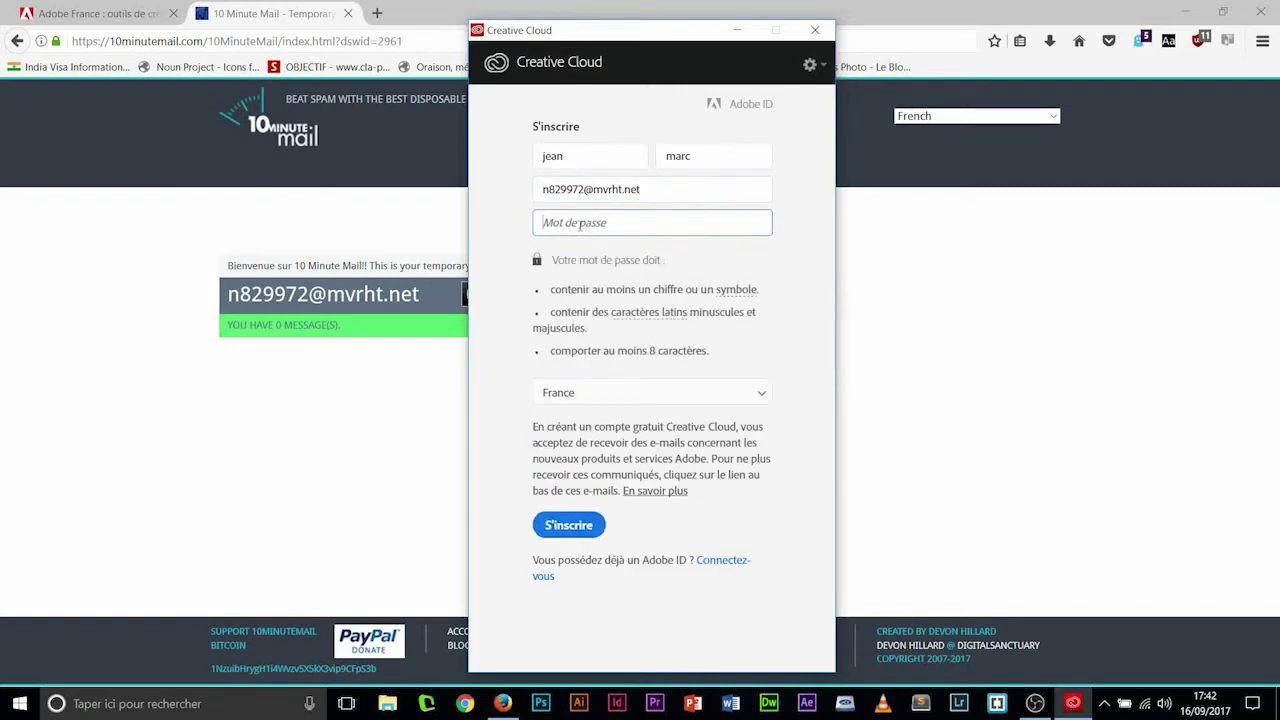
text(M)
key(Caps_Lock)
text(otdepass1)
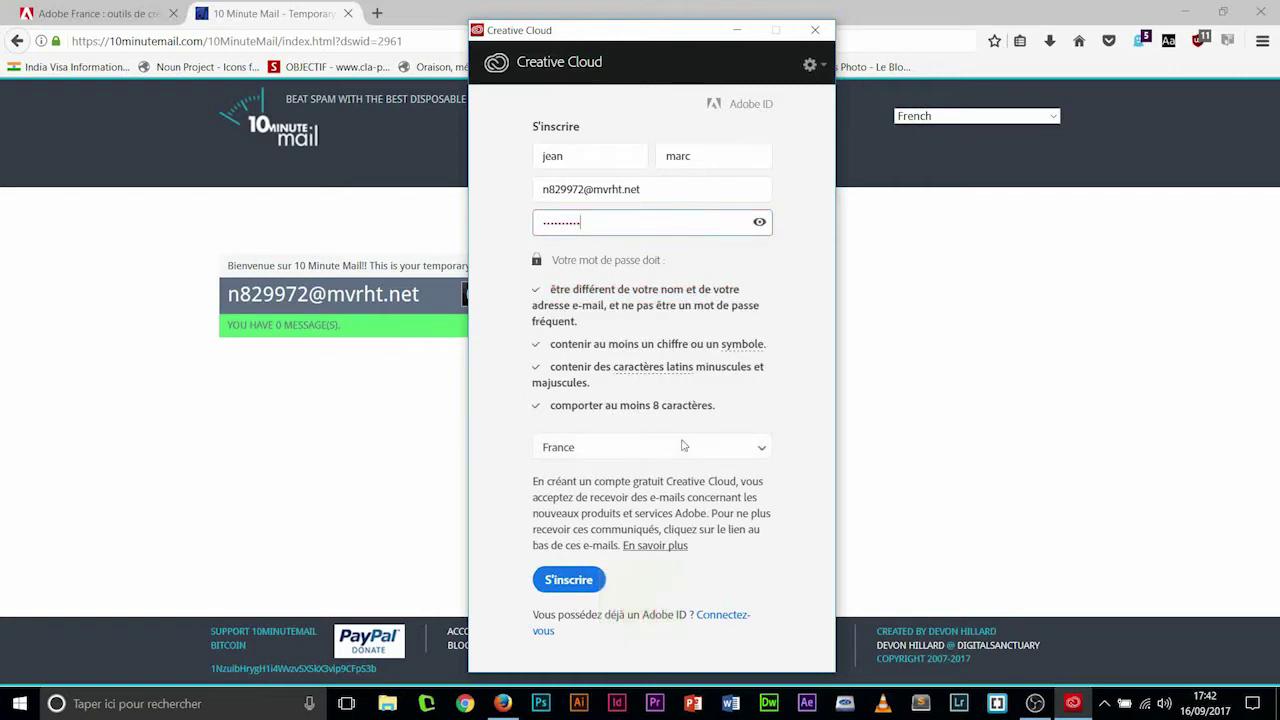
click(575, 579)
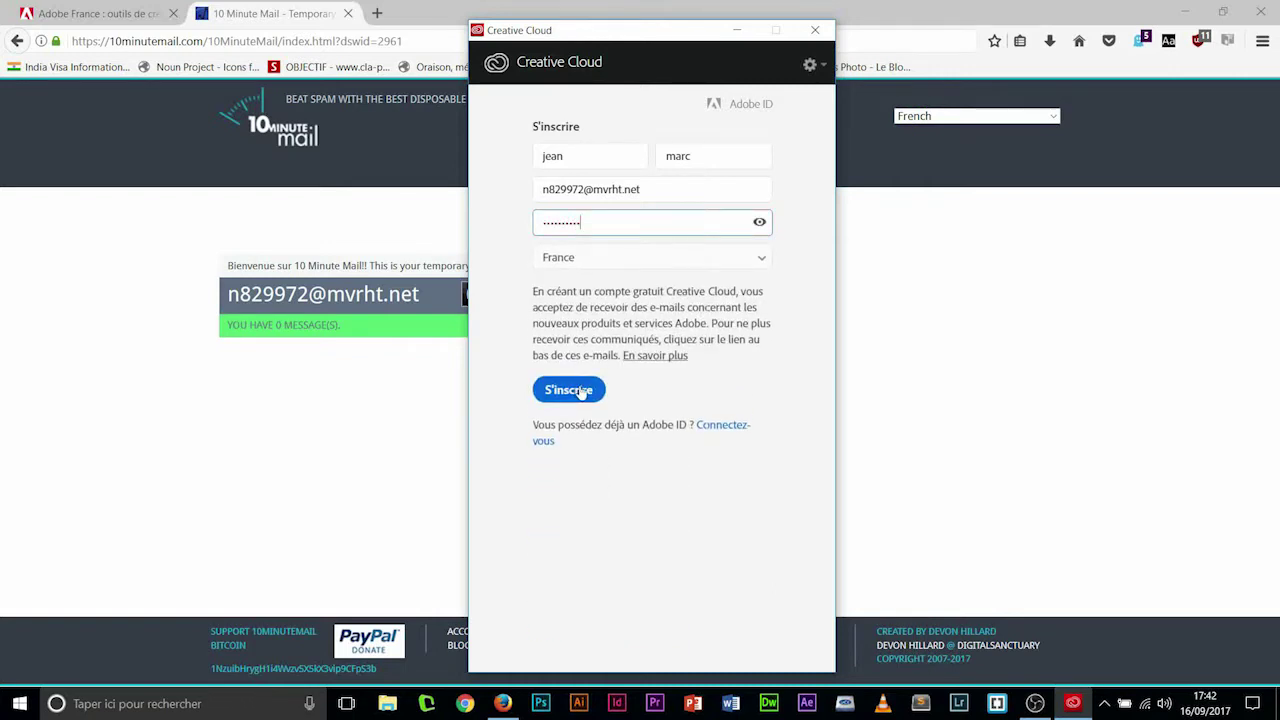
click(580, 390)
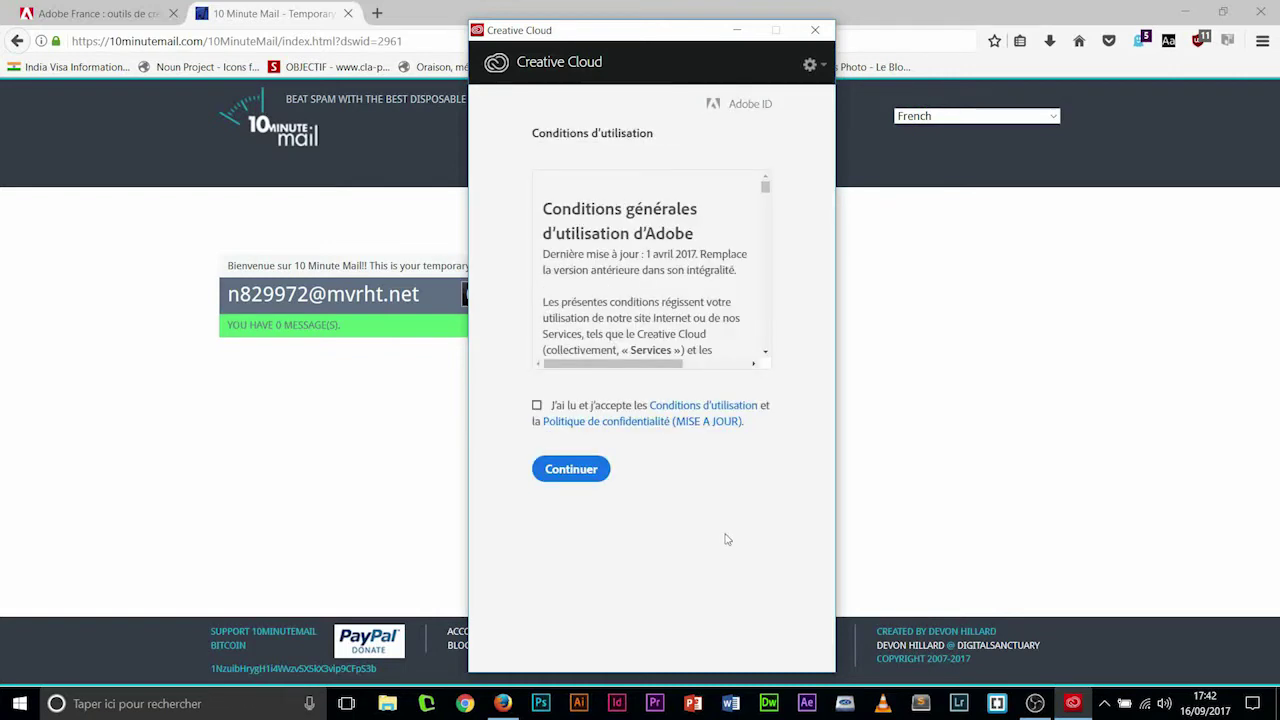
- Accept the Conditions d'utilisation with Continuer and let the Creative Cloud panel load
click(579, 471)
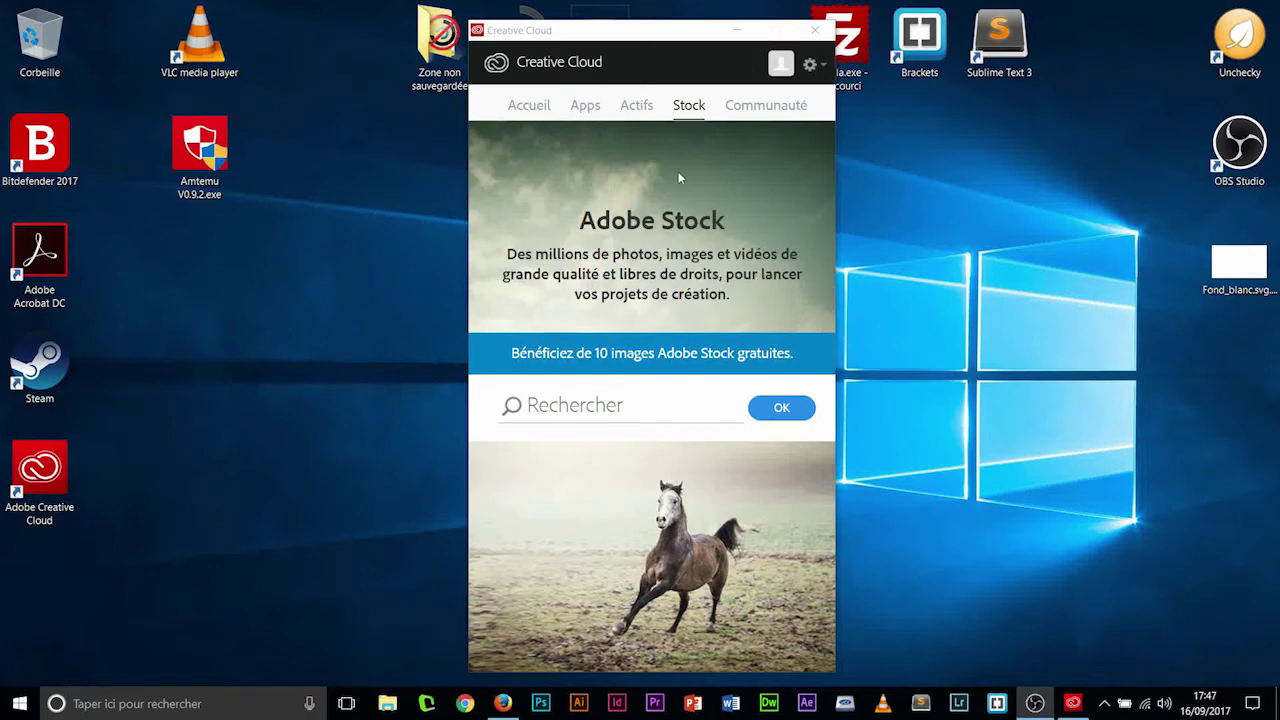
- Show the Apps page and scroll Liste des apps down to Audition CC (2017)
click(586, 108)
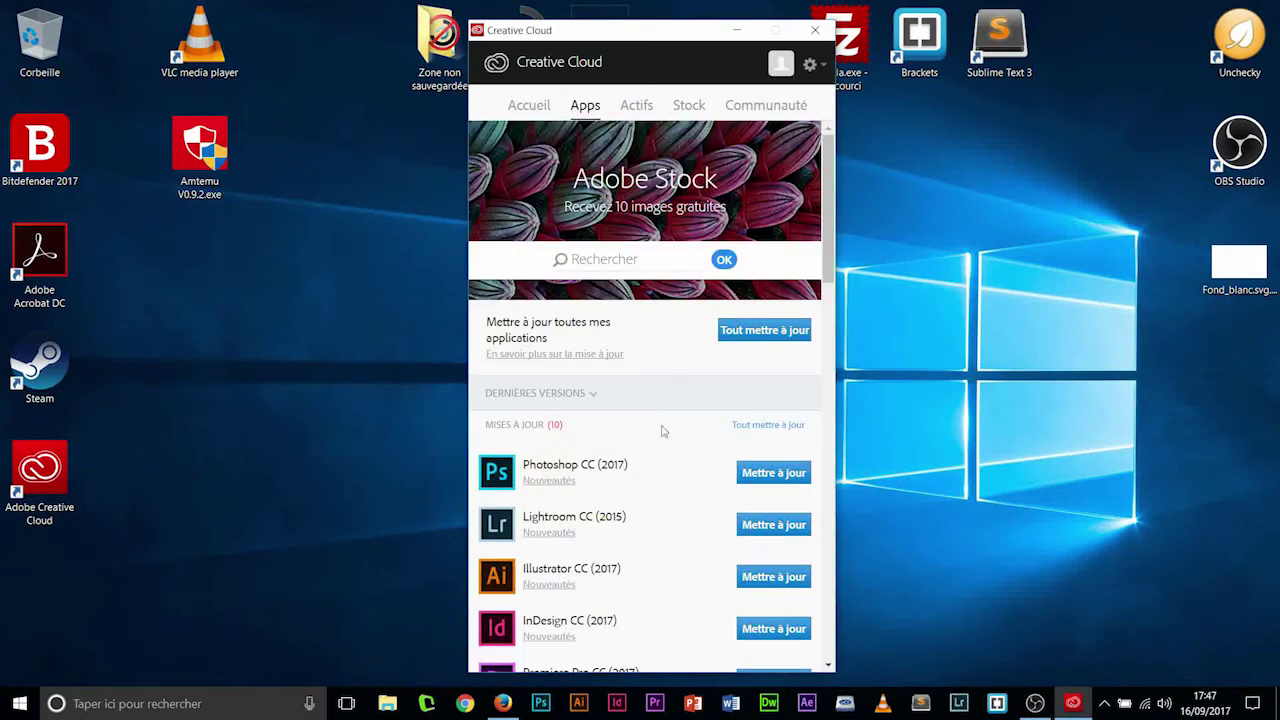
scroll(728, 397, down, 3)
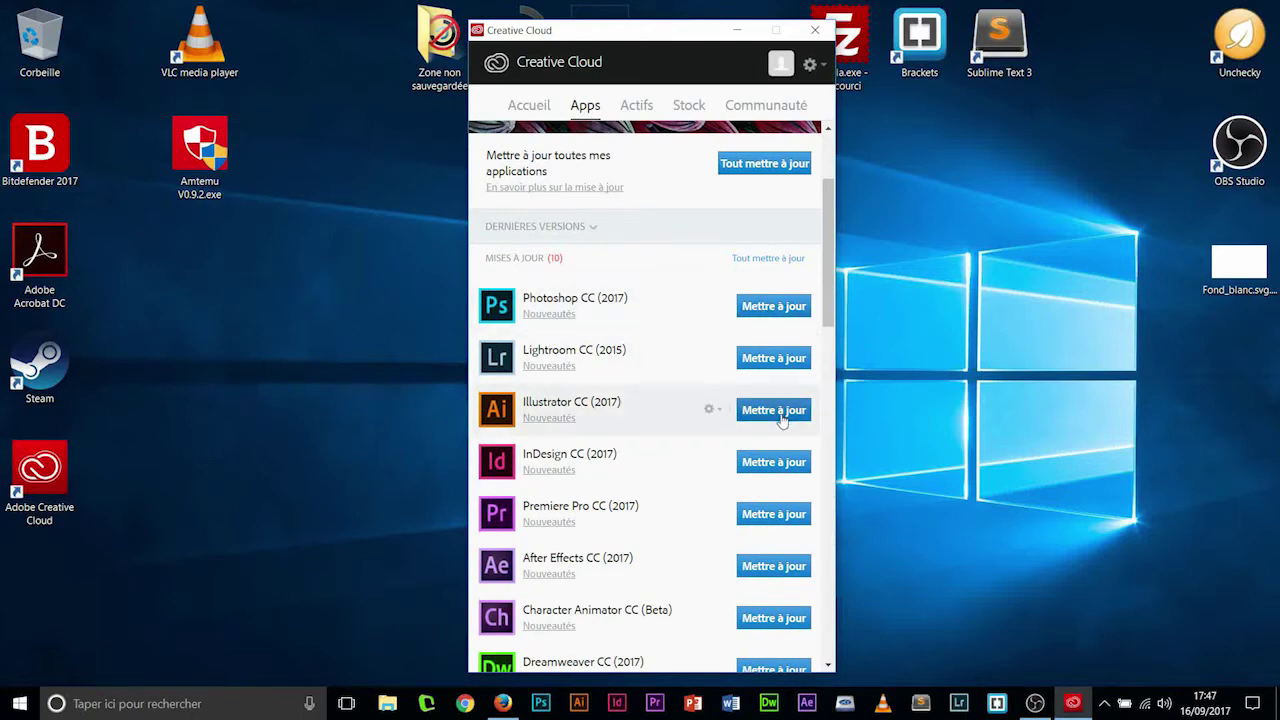
scroll(784, 414, down, 5)
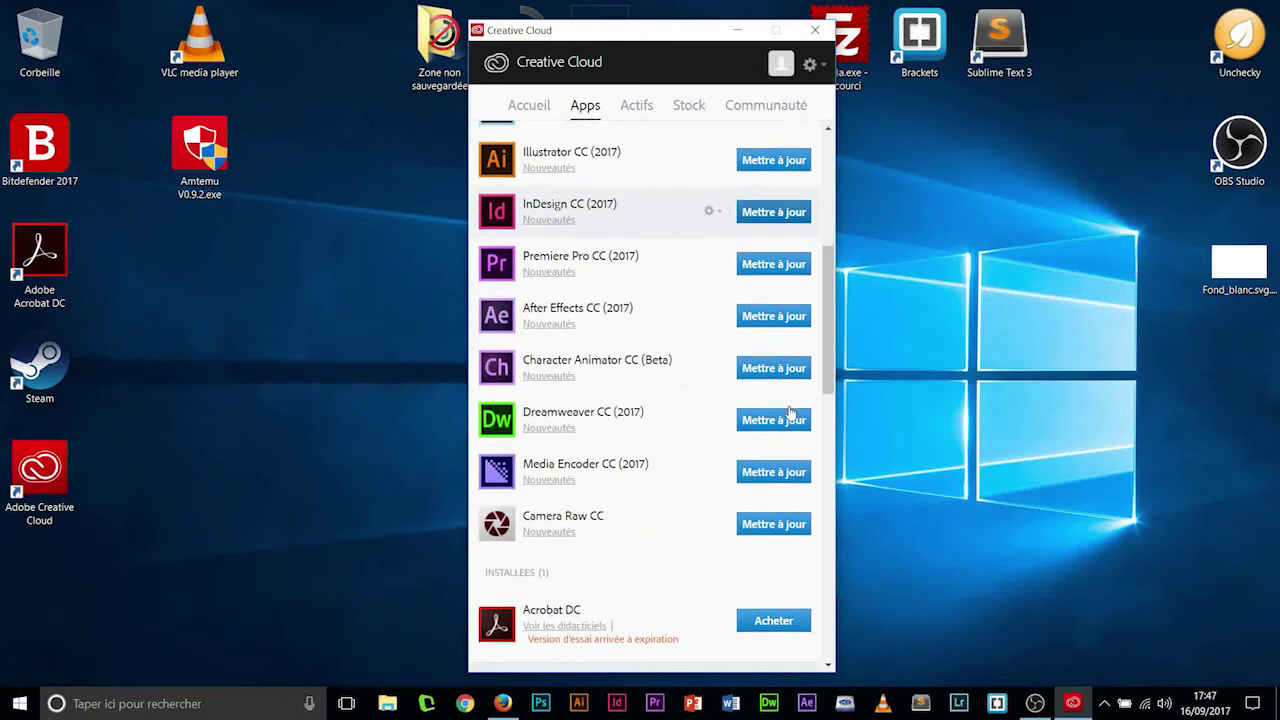
scroll(790, 413, down, 6)
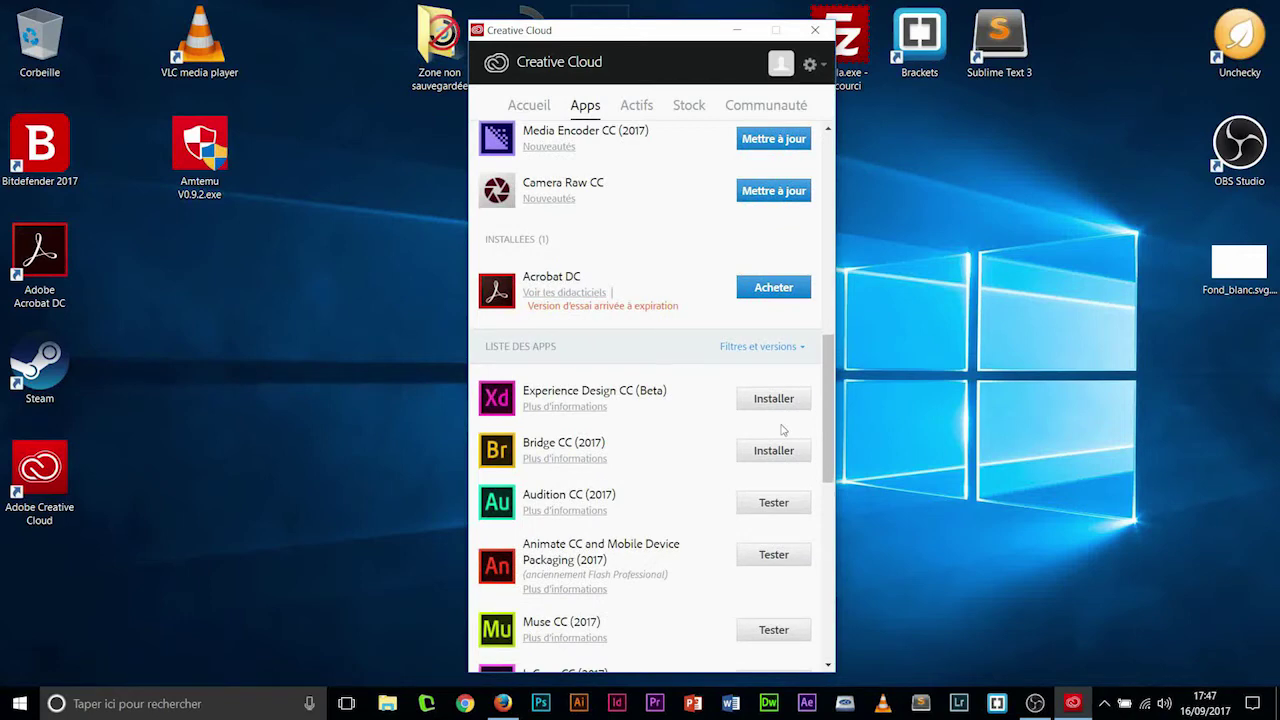
- Install the Audition CC (2017) trial with Tester and wait for it to finish
click(776, 504)
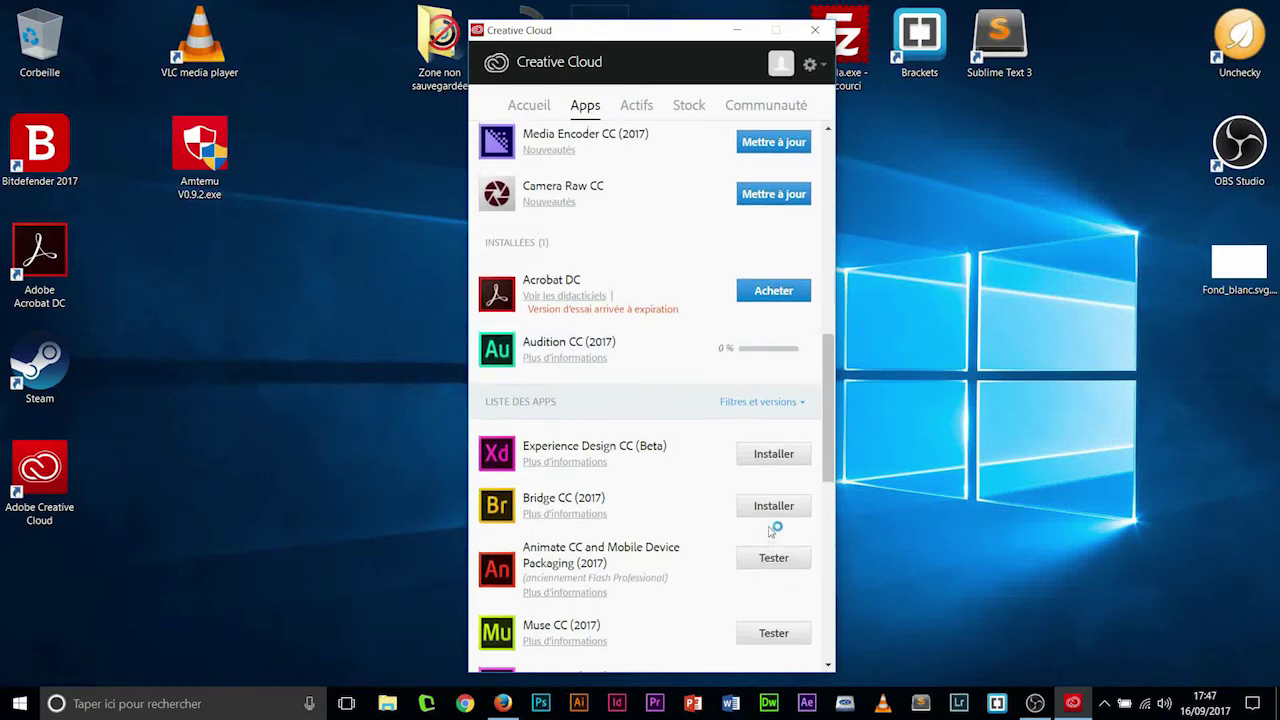
scroll(773, 530, up, 3)
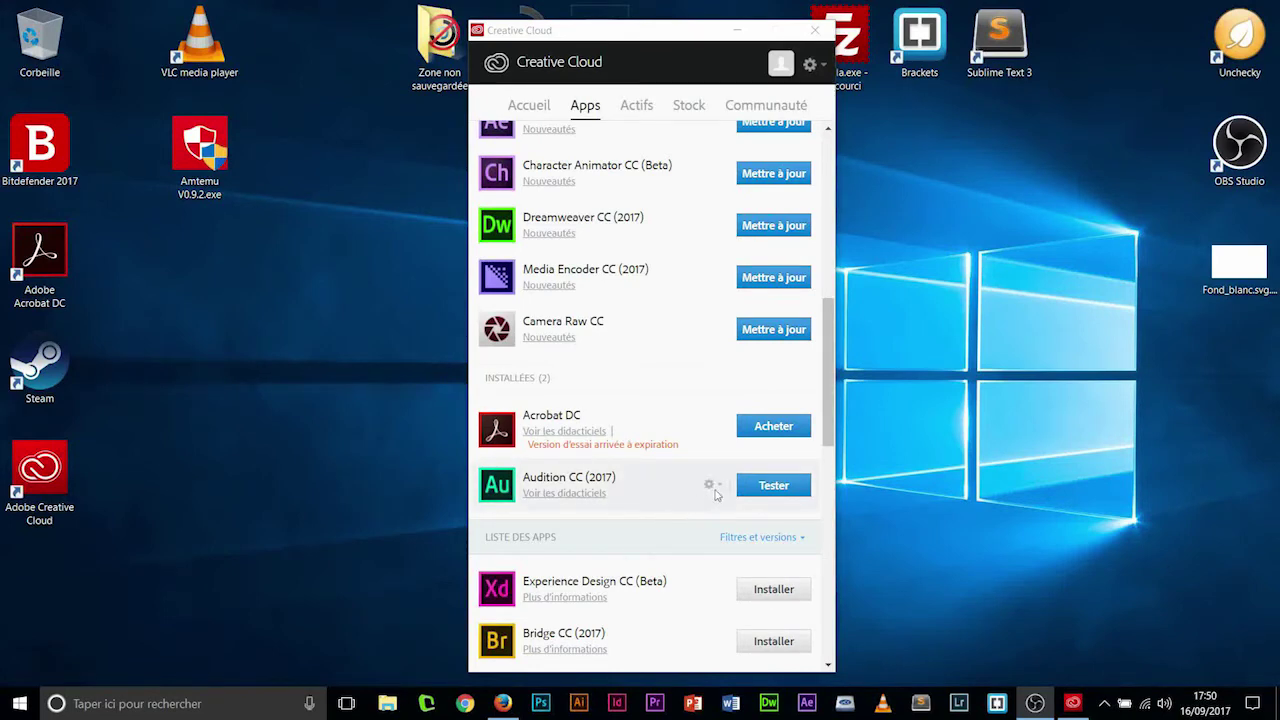
scroll(795, 561, down, 4)
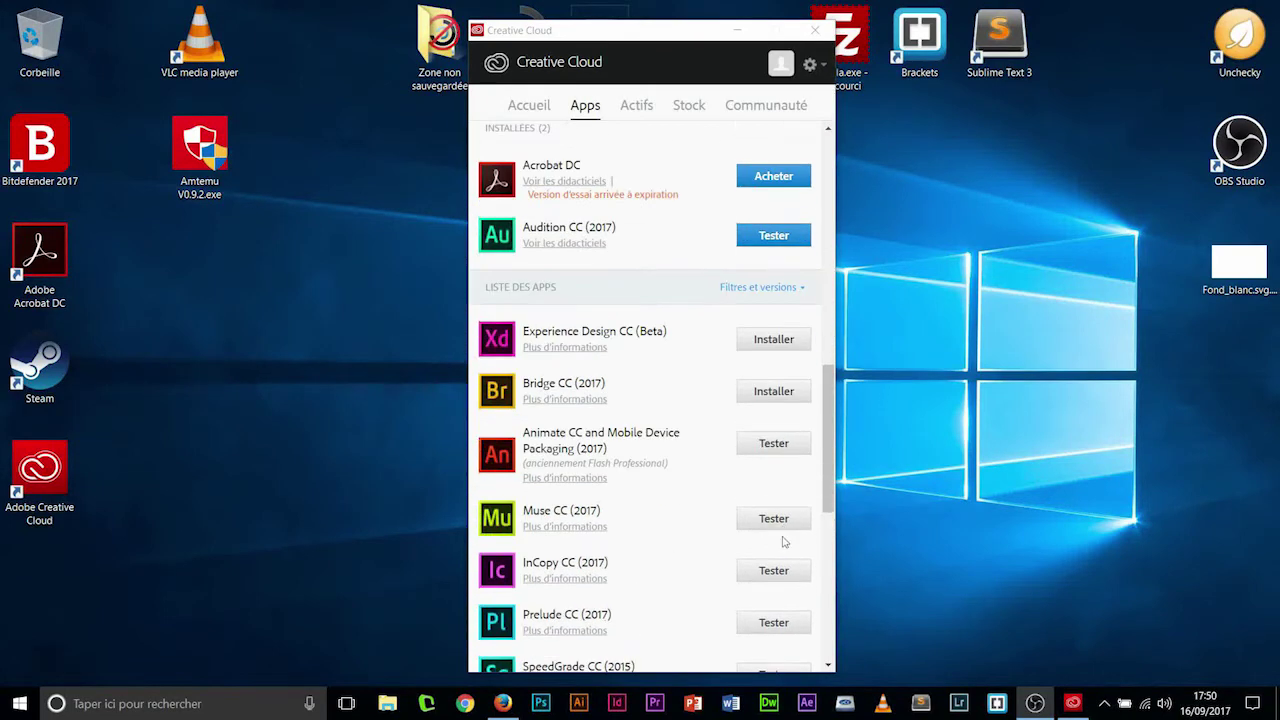
scroll(800, 460, up, 3)
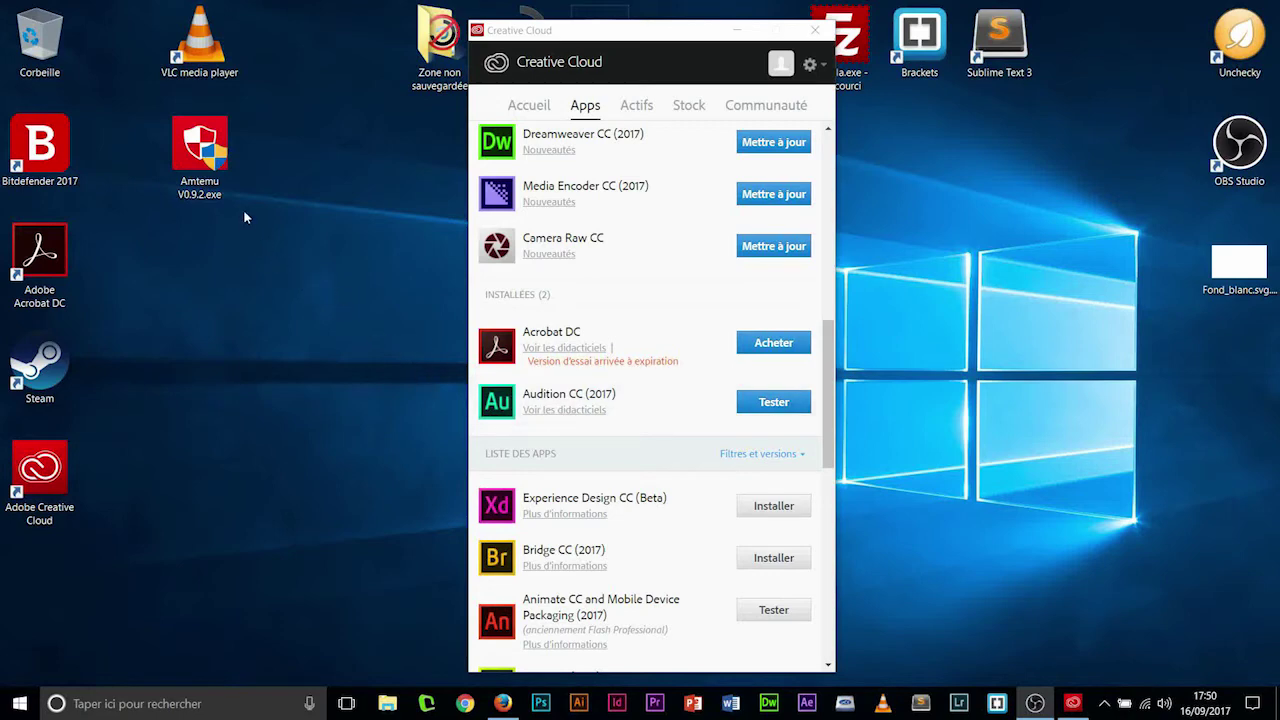
click(208, 160)
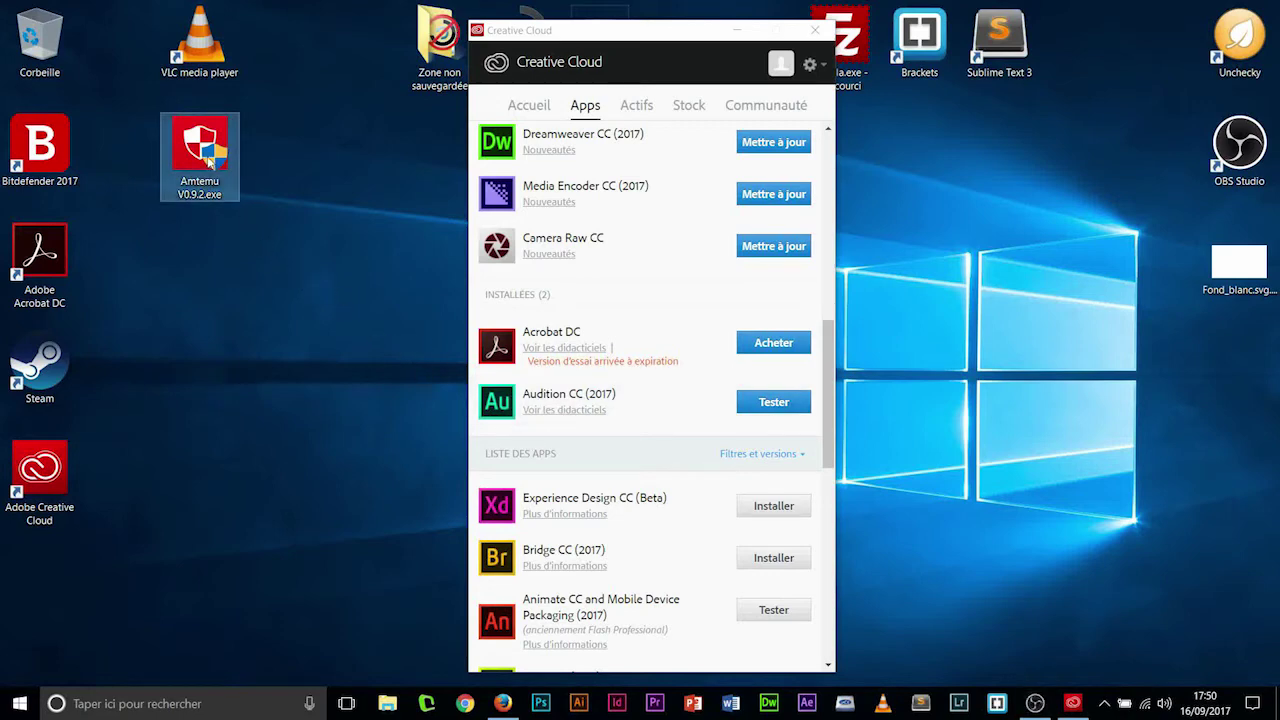
- Launch AMTEmu and target Adobe Audition CC 2017 (LEID V7{}Audition-10-Win-GM, version 10.0.0)
drag(208, 160, 372, 238)
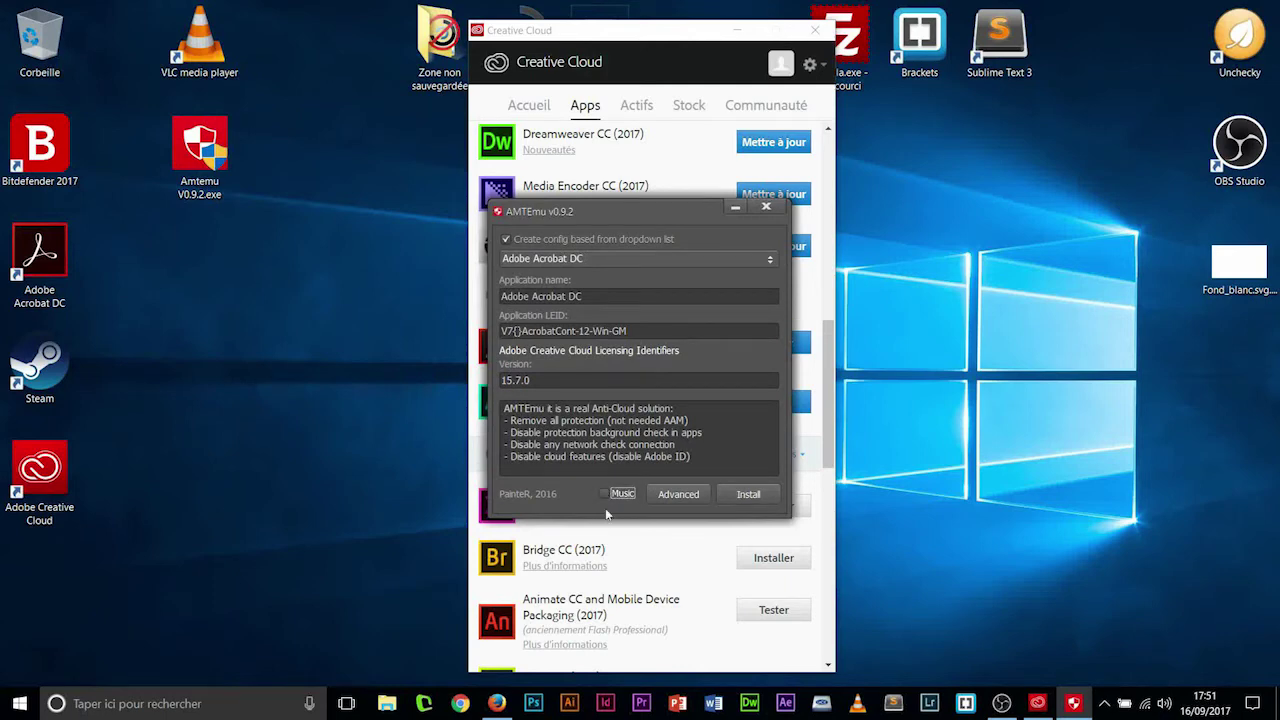
click(676, 262)
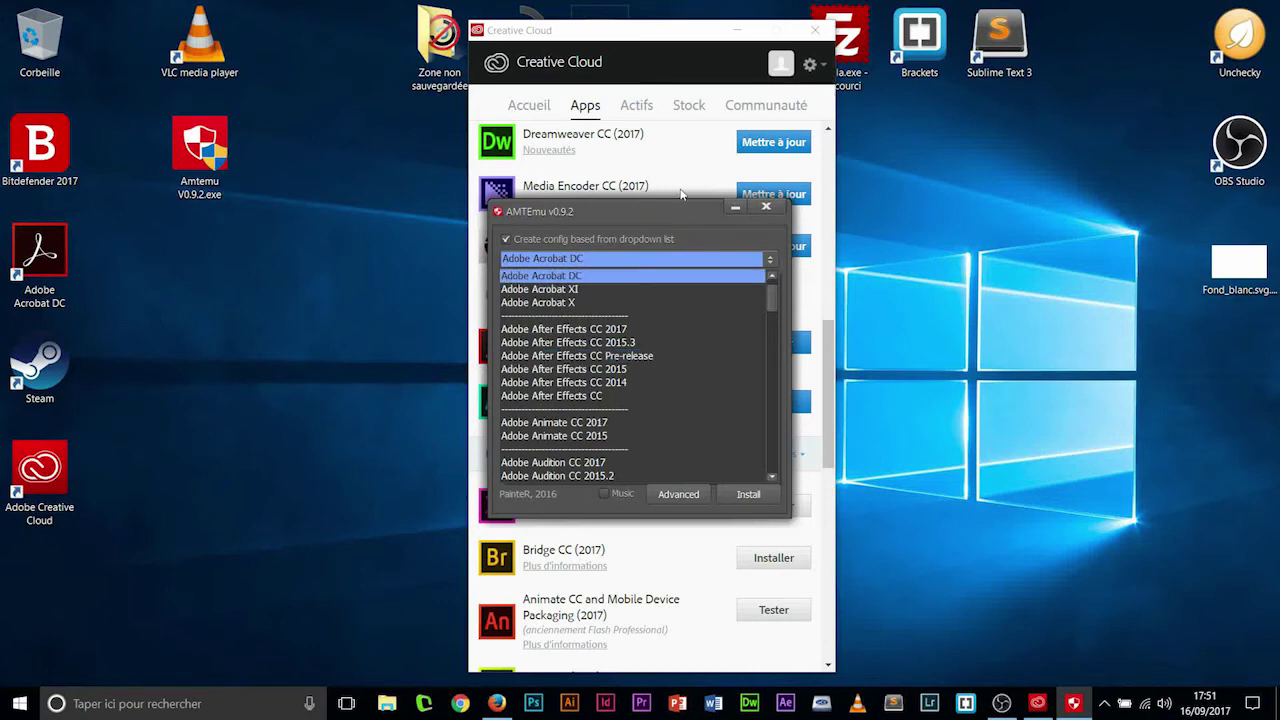
click(690, 275)
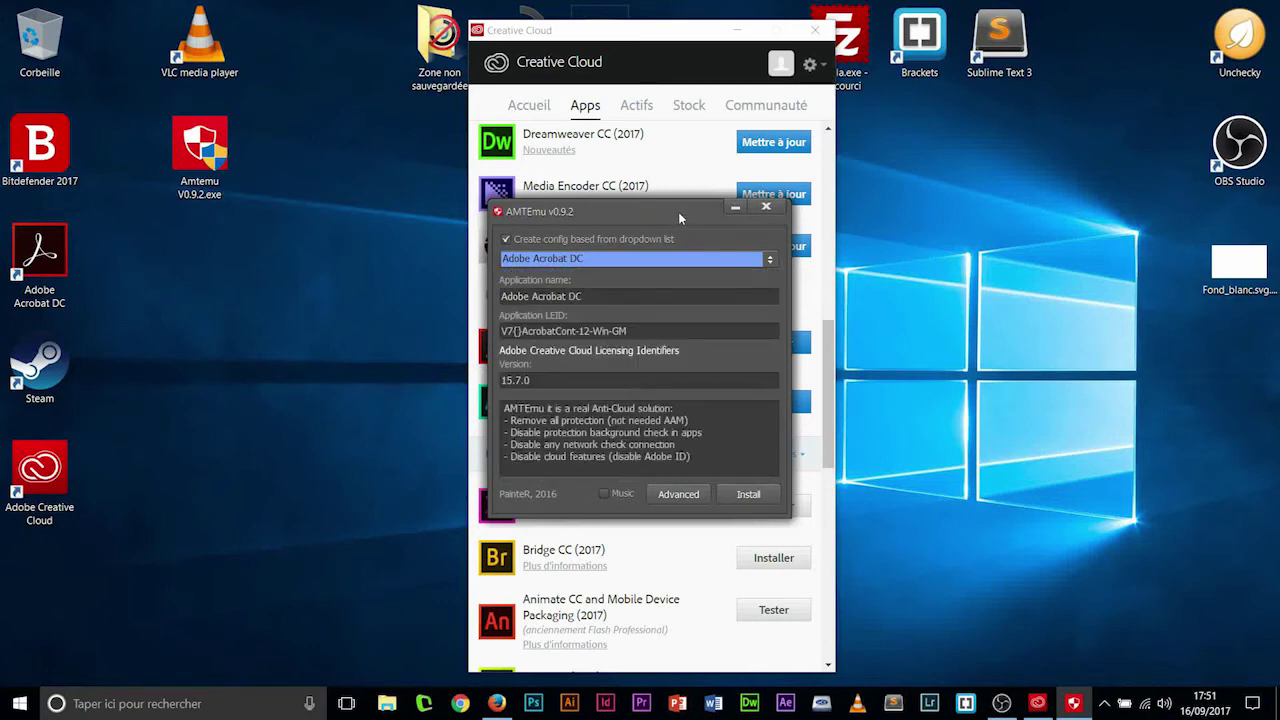
click(750, 261)
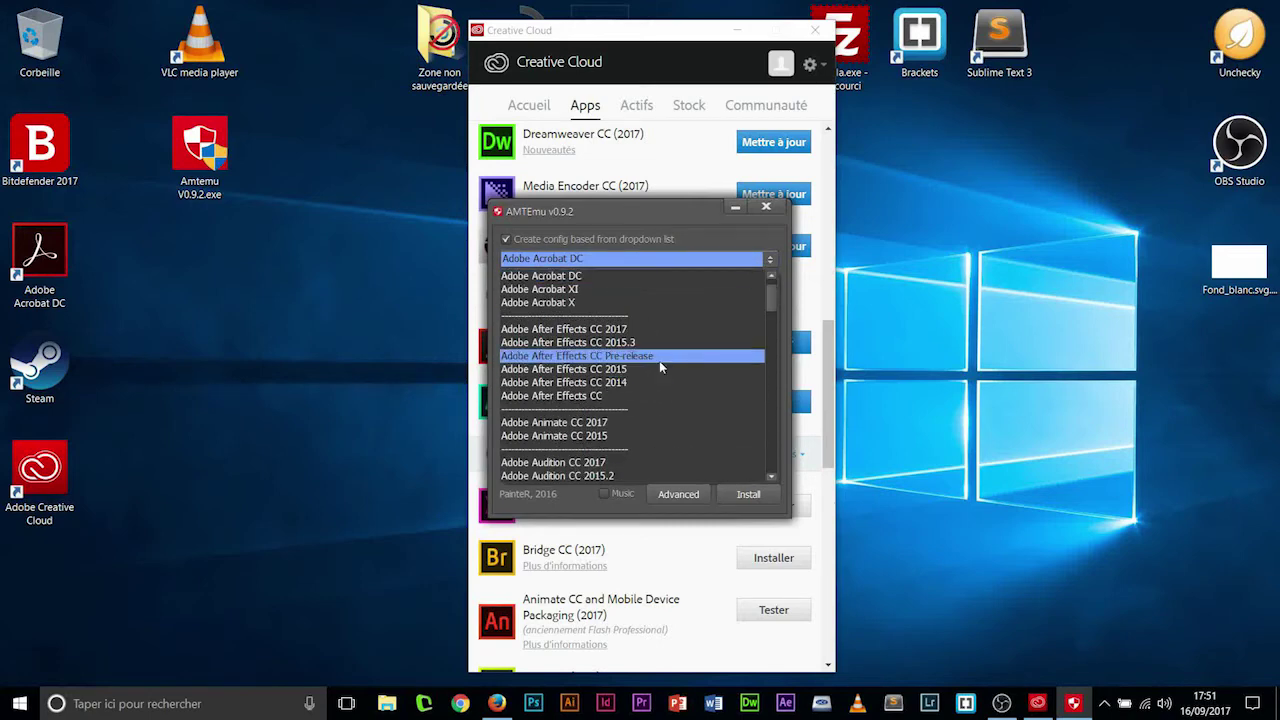
scroll(659, 360, down, 1)
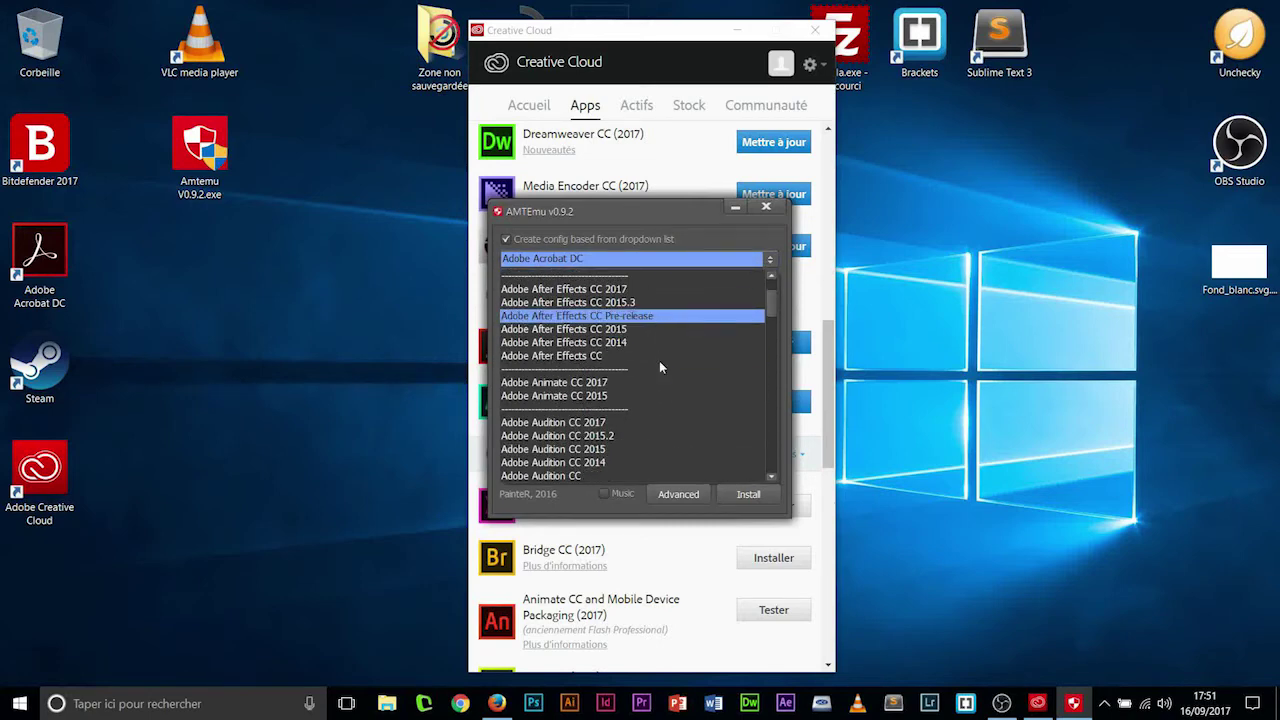
click(640, 211)
click(688, 265)
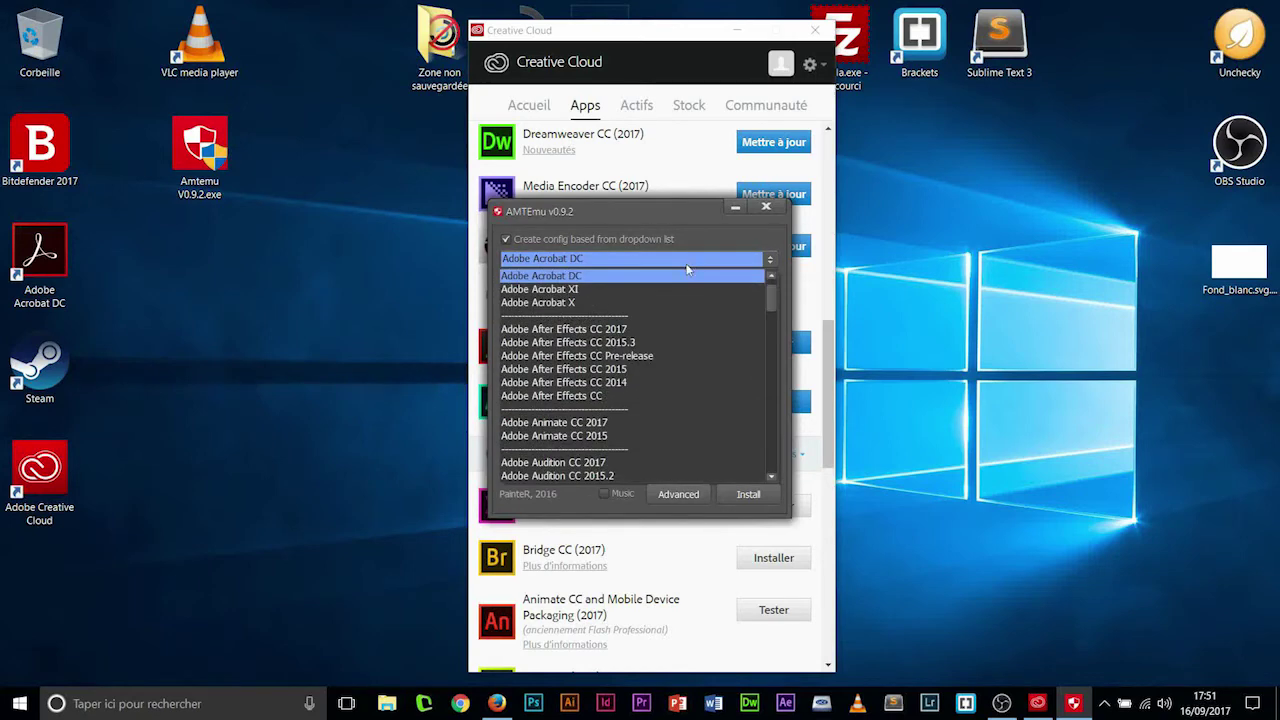
scroll(630, 365, down, 5)
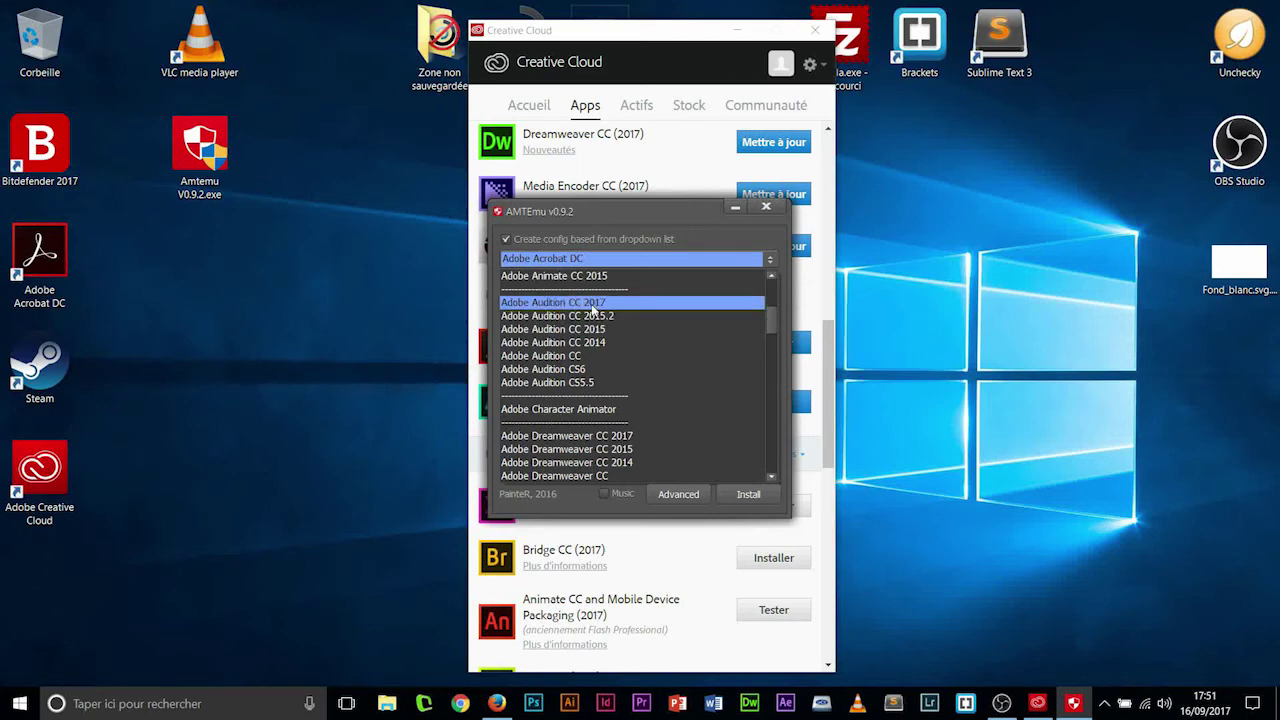
click(592, 304)
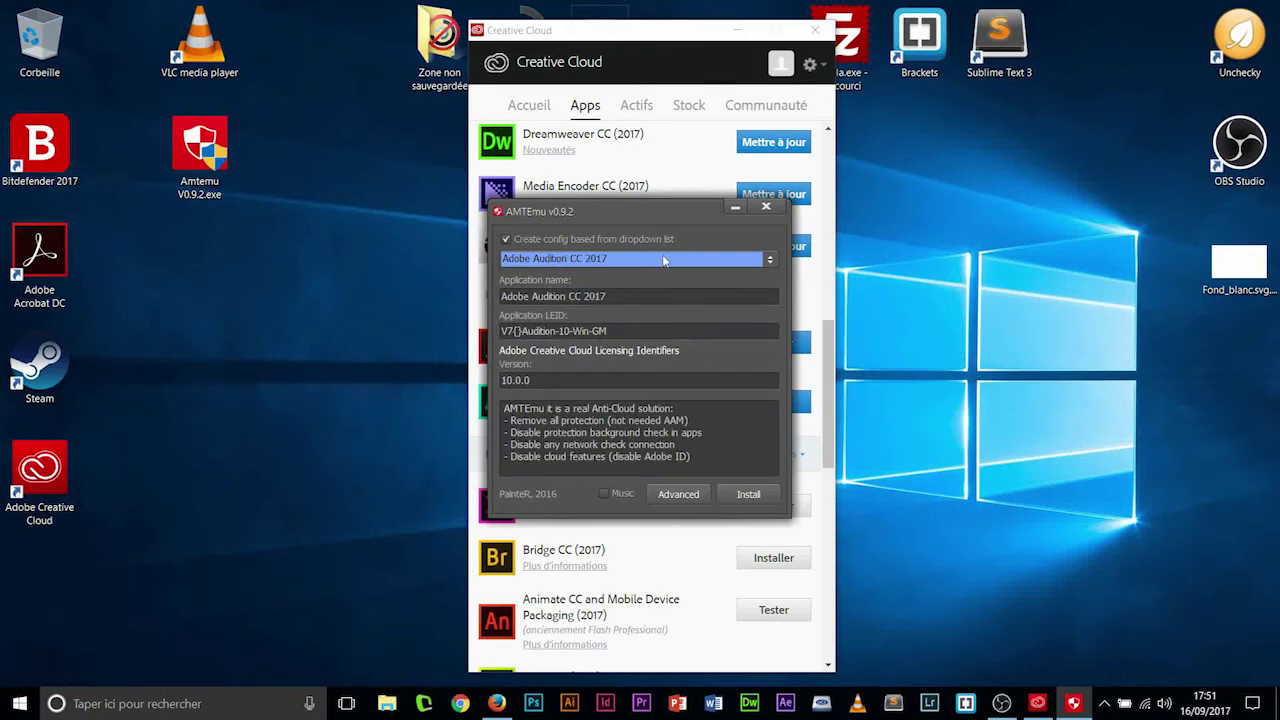
- Start the Audition CC 2017 patch and browse the Windows (C:) drive for its program folder
click(750, 494)
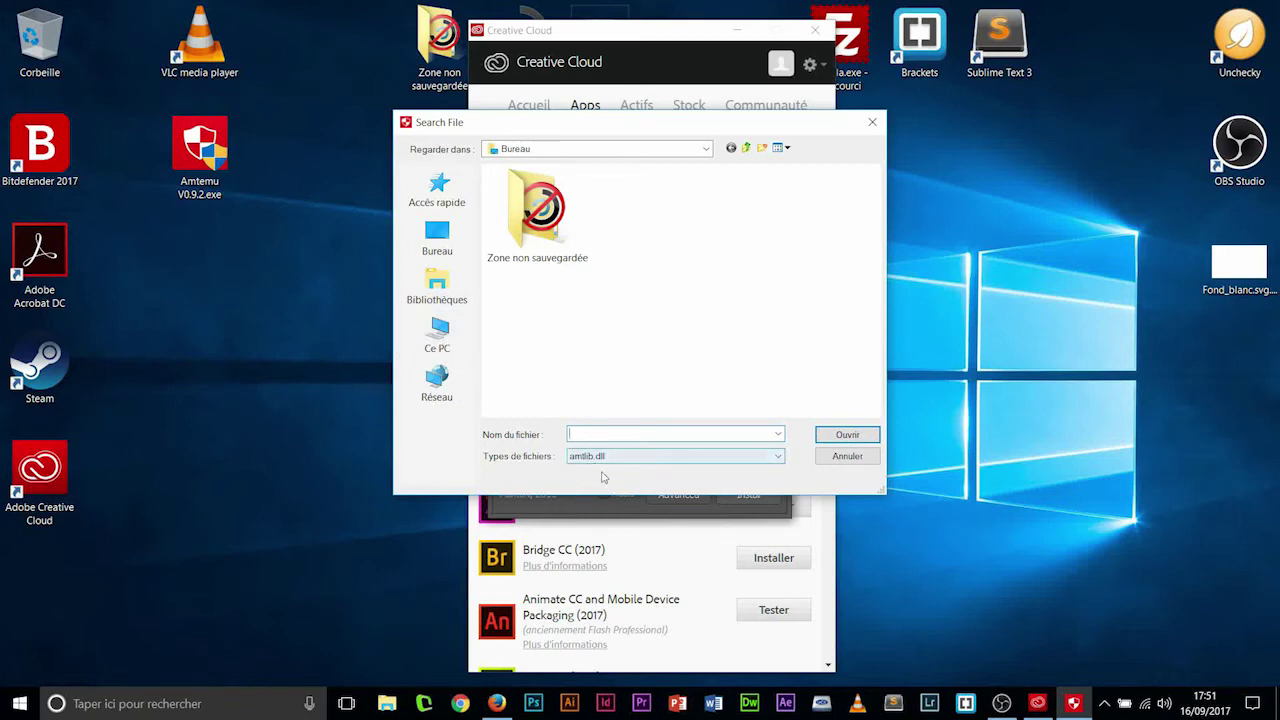
click(462, 340)
double_click(605, 362)
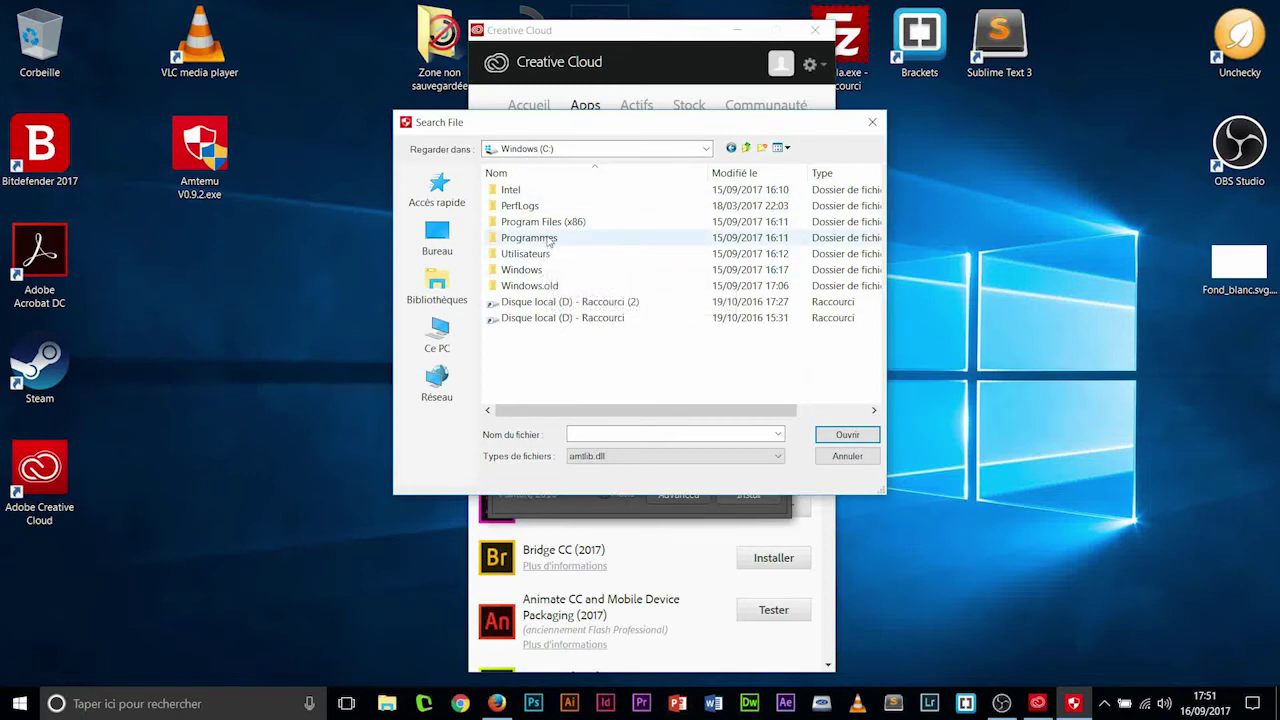
double_click(549, 221)
double_click(538, 190)
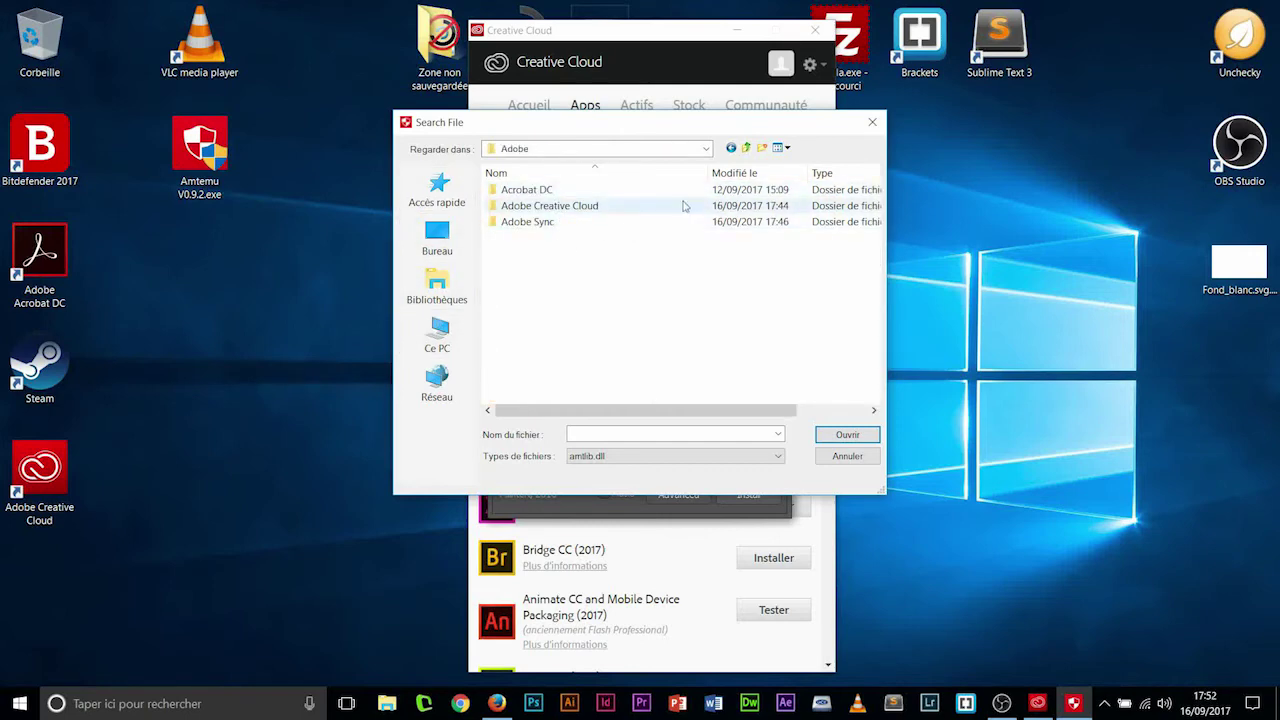
click(730, 149)
click(730, 149)
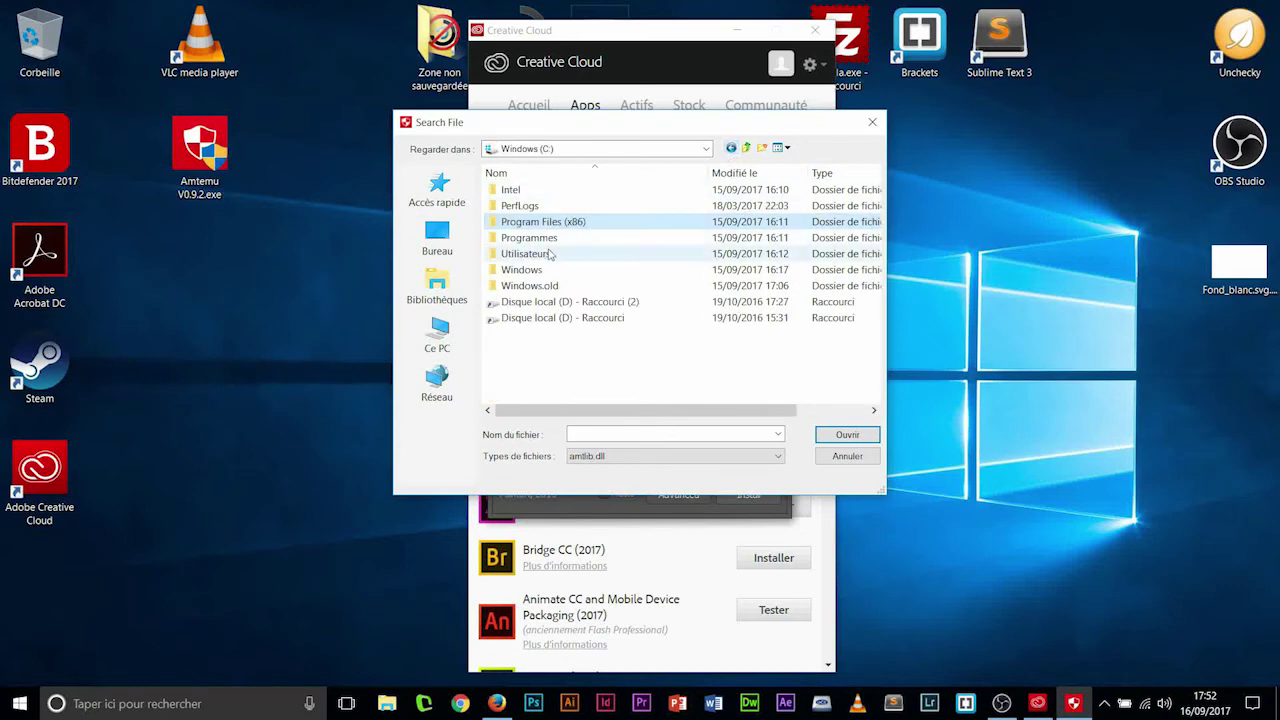
- Pick amtlib.dll in Programmes > Adobe > Adobe Audition CC 2017 and run the patch
double_click(540, 238)
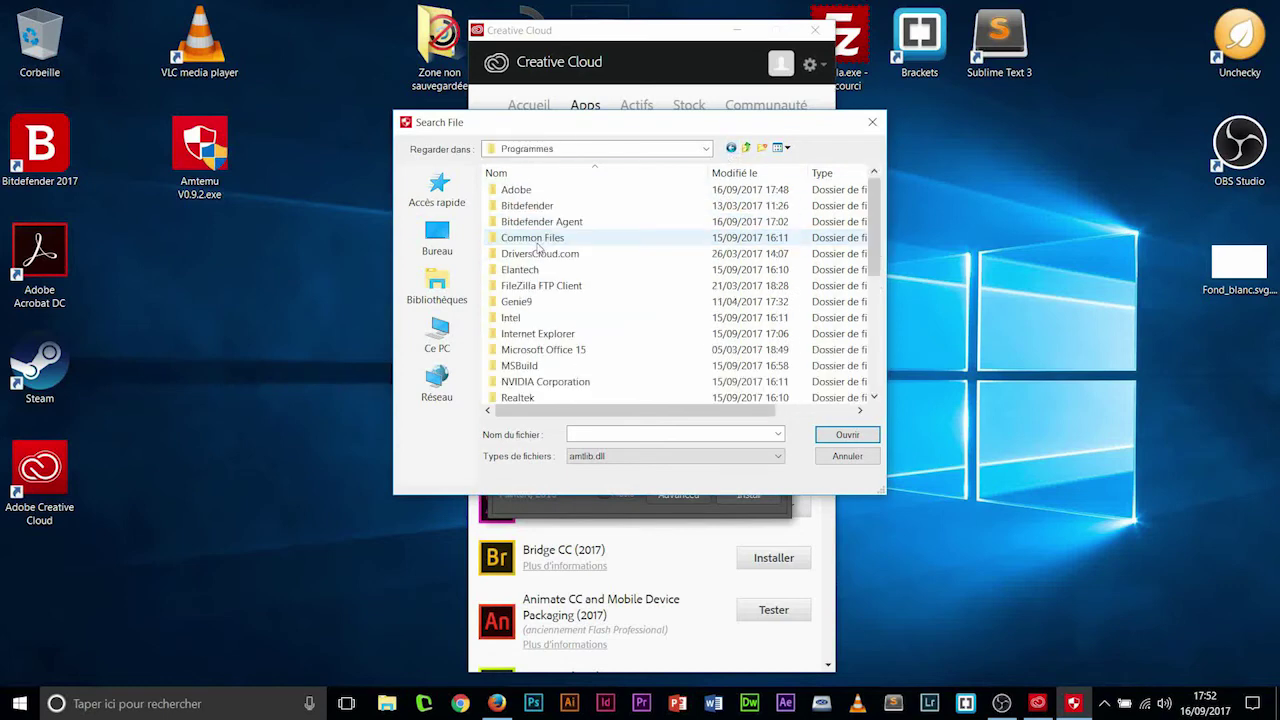
double_click(540, 190)
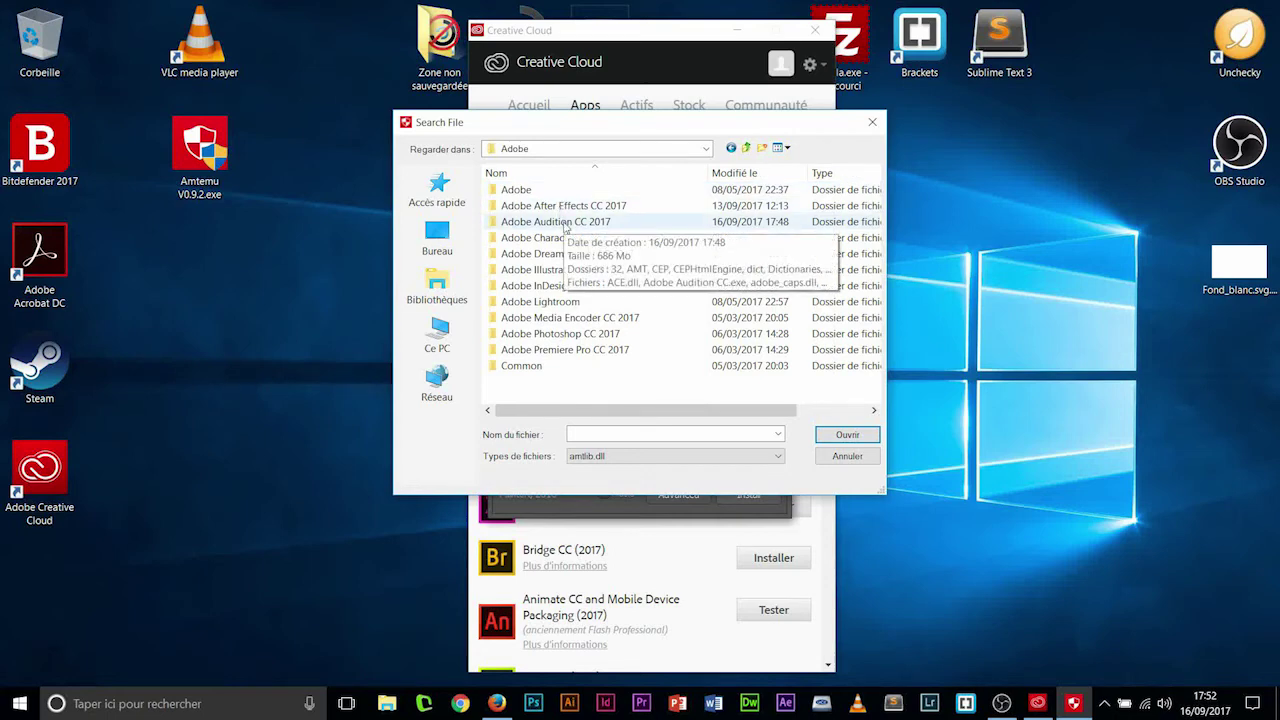
double_click(565, 224)
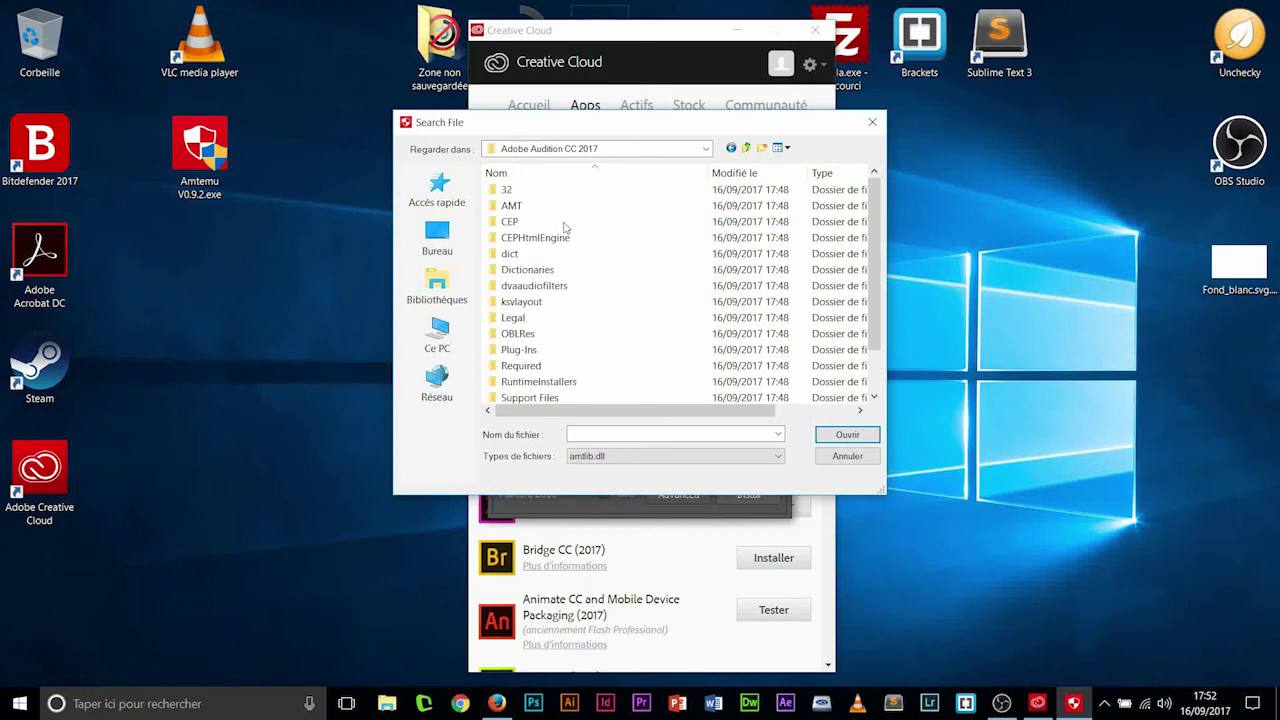
scroll(552, 289, down, 1)
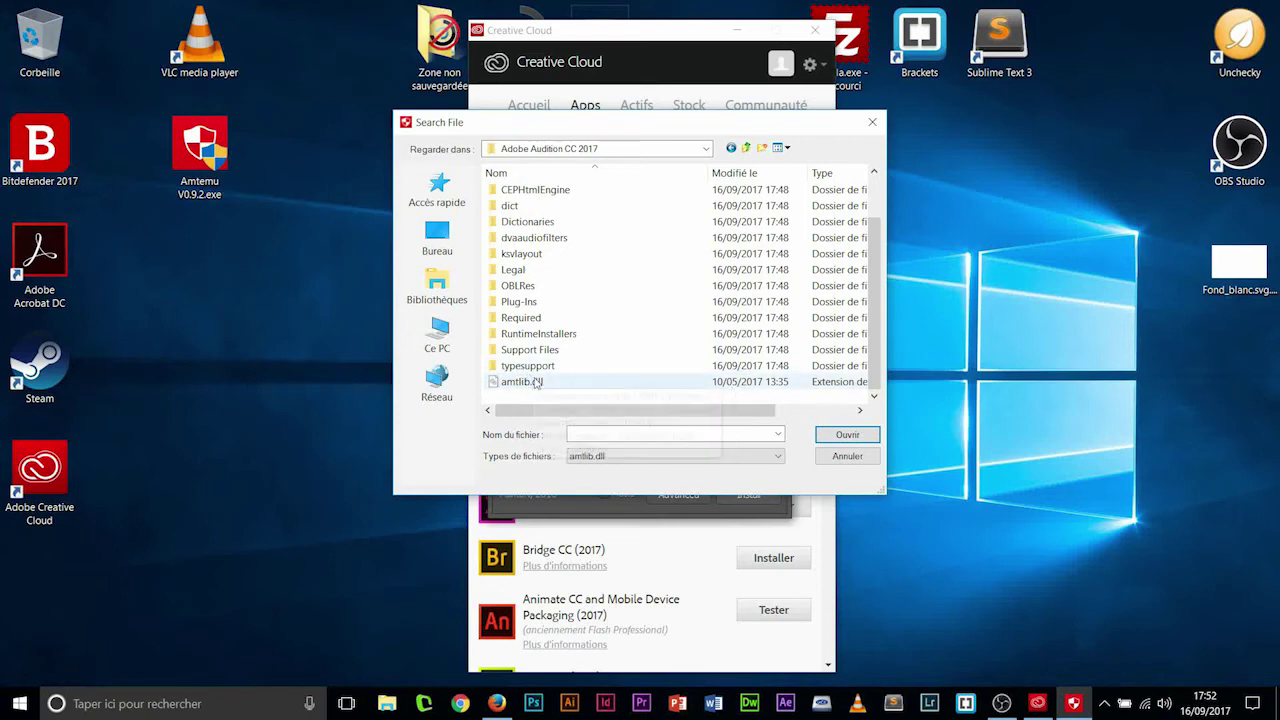
click(536, 383)
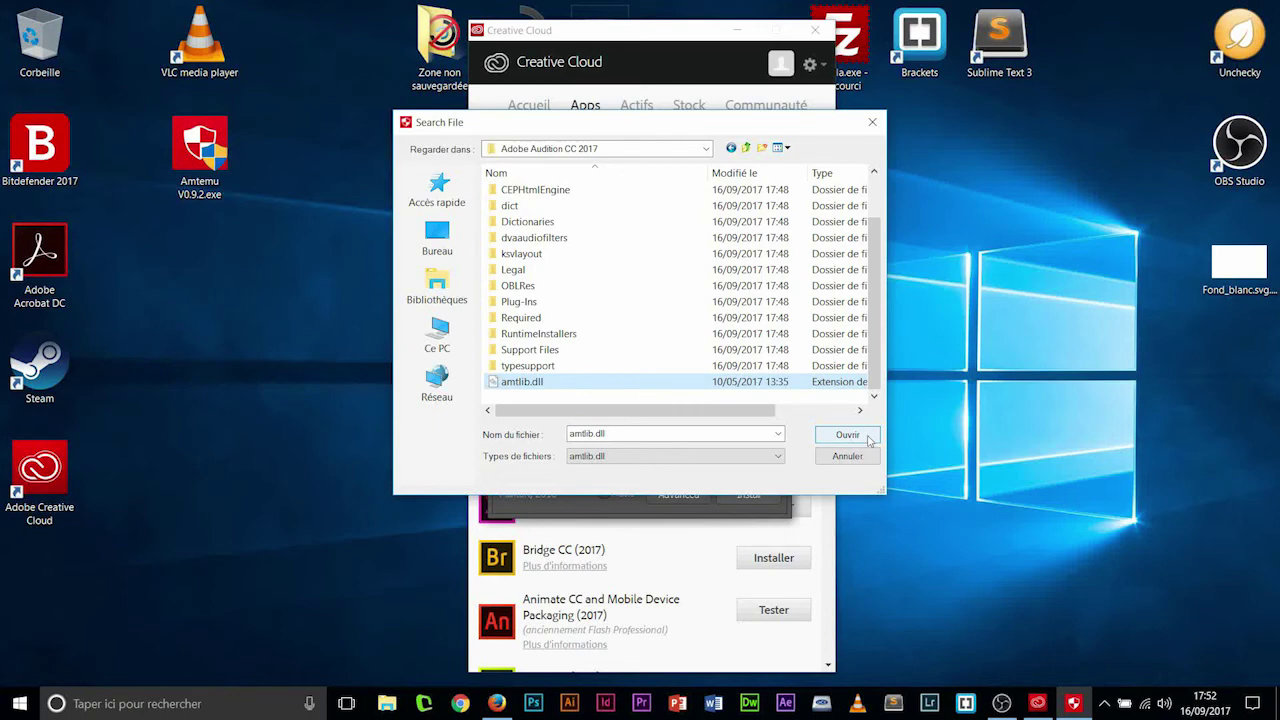
click(866, 436)
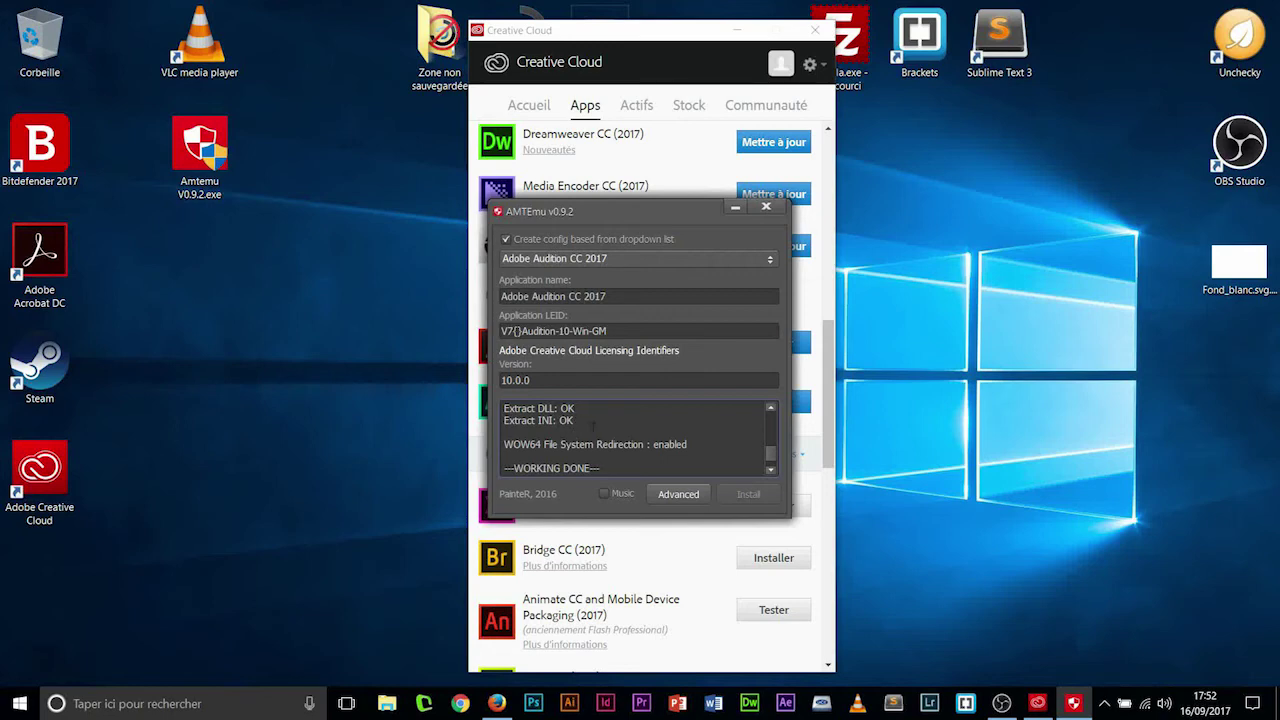
- Close AMTEmu, launch Adobe Audition CC 2017 from the Start menu, then close it
click(766, 208)
click(20, 703)
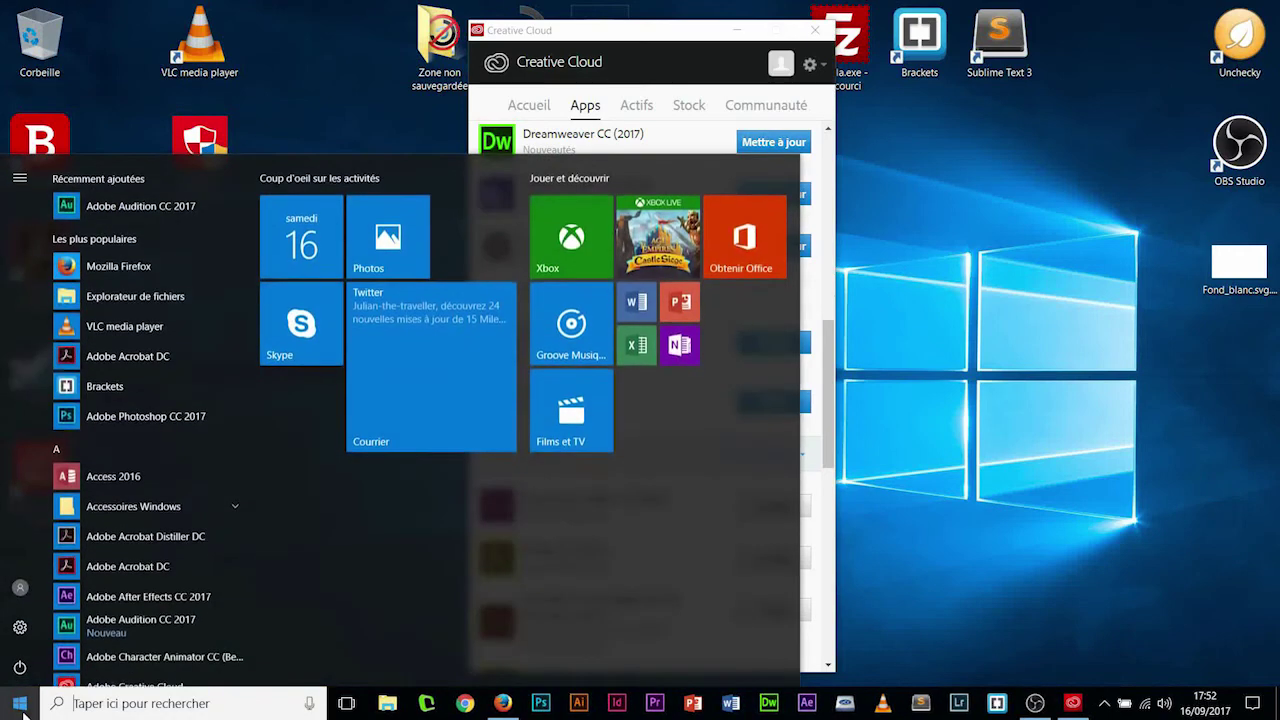
click(141, 205)
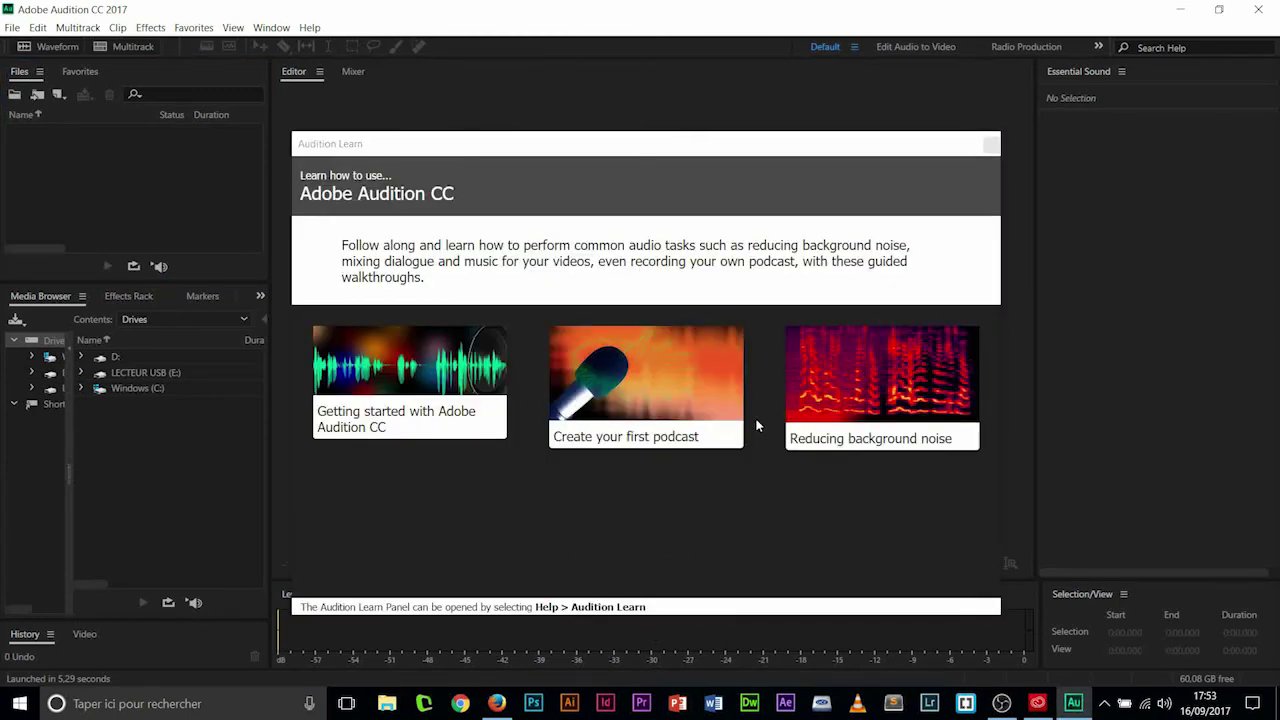
click(1258, 9)
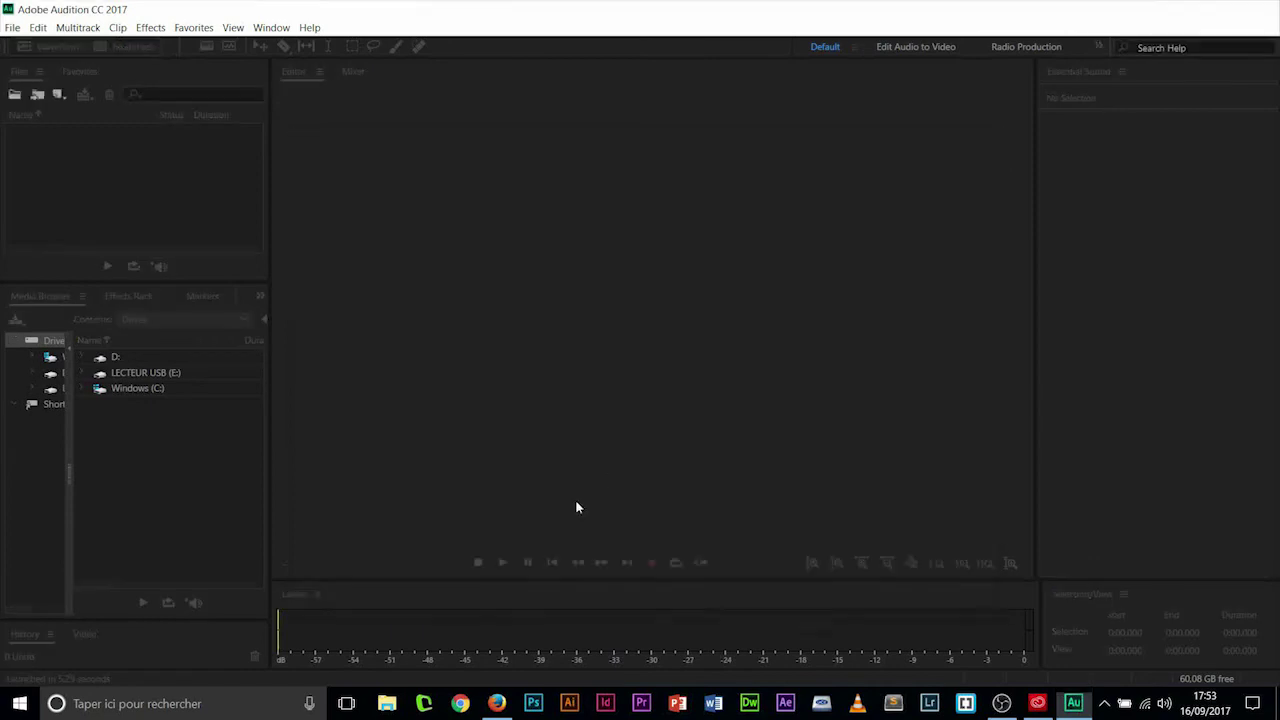
click(217, 160)
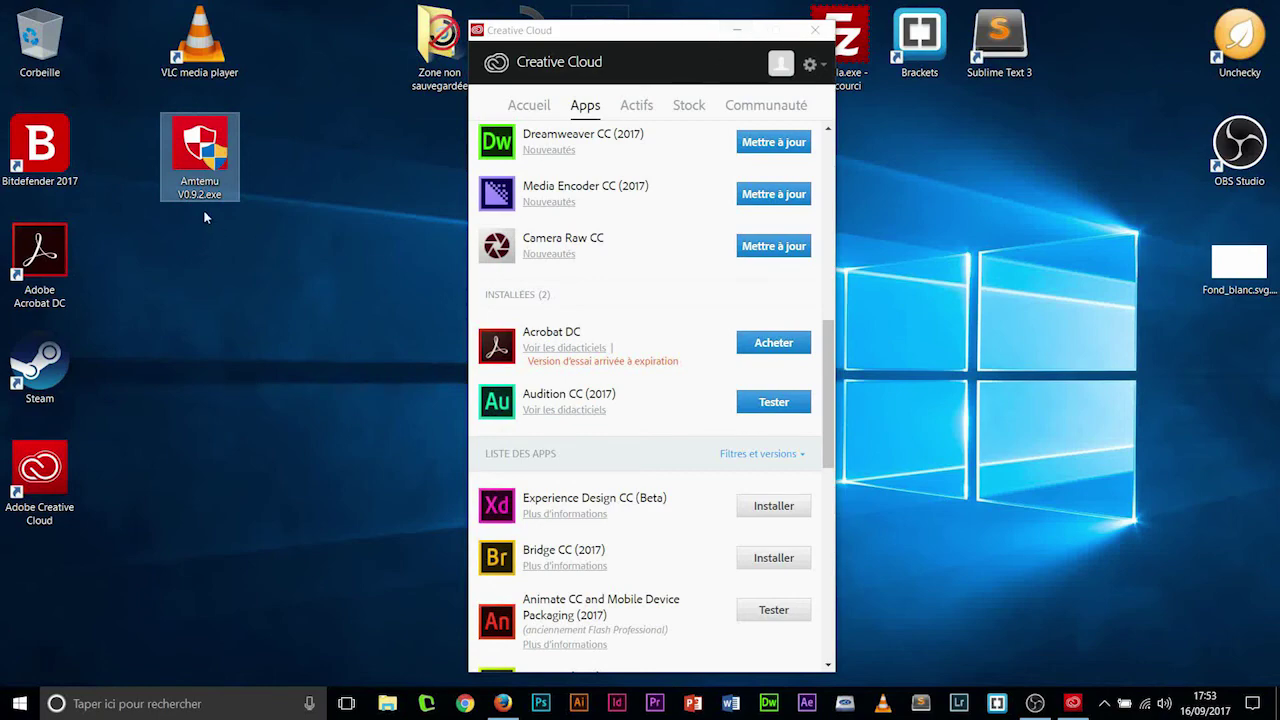
double_click(208, 155)
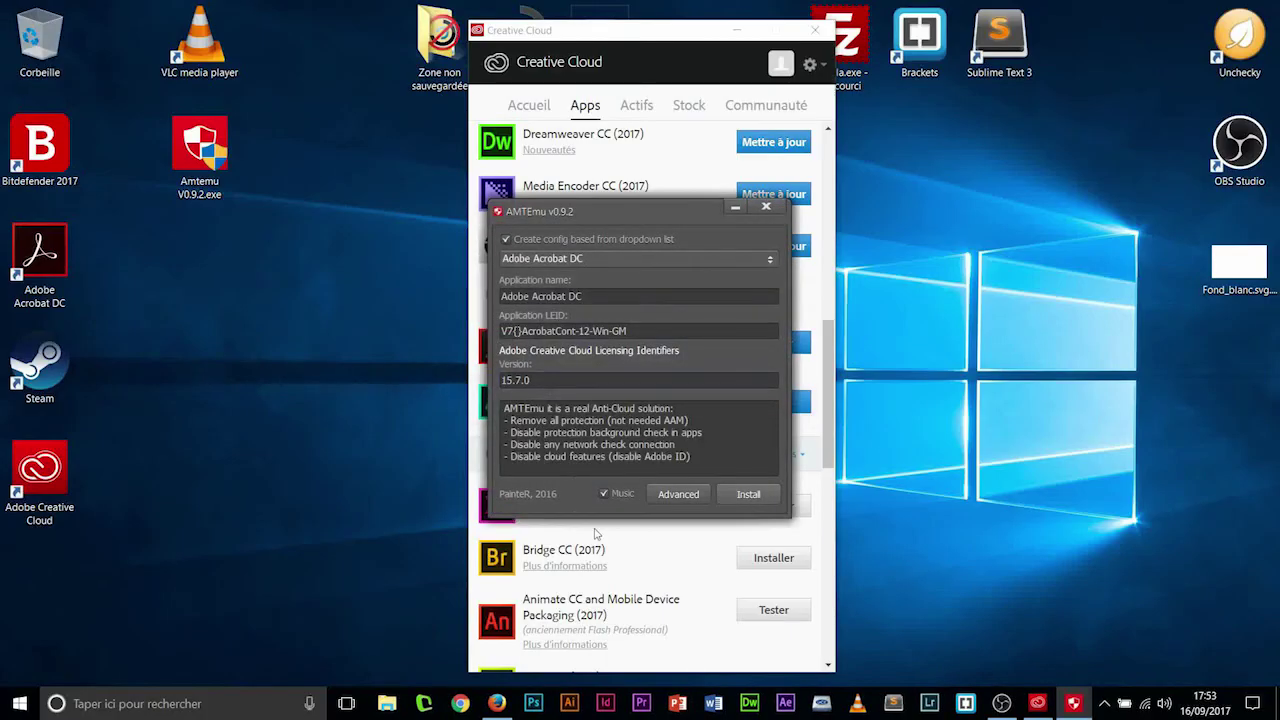
click(656, 262)
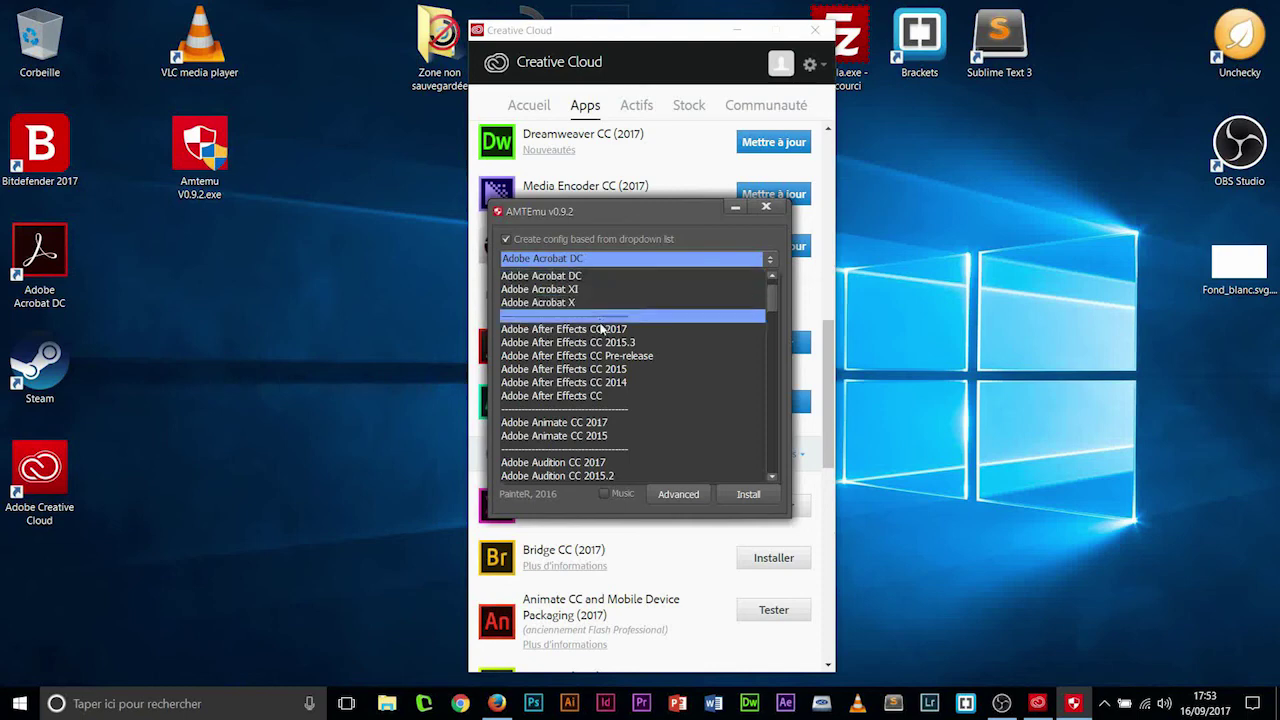
scroll(603, 330, down, 2)
scroll(603, 330, down, 4)
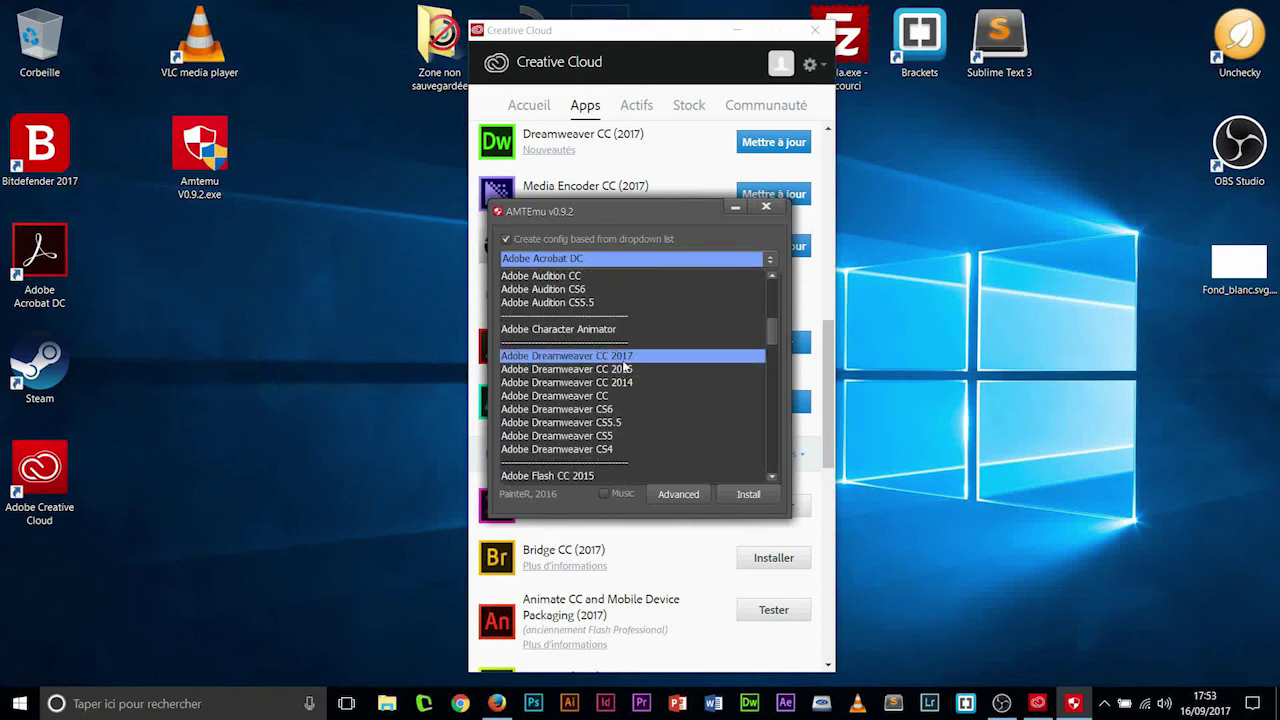
scroll(625, 368, down, 3)
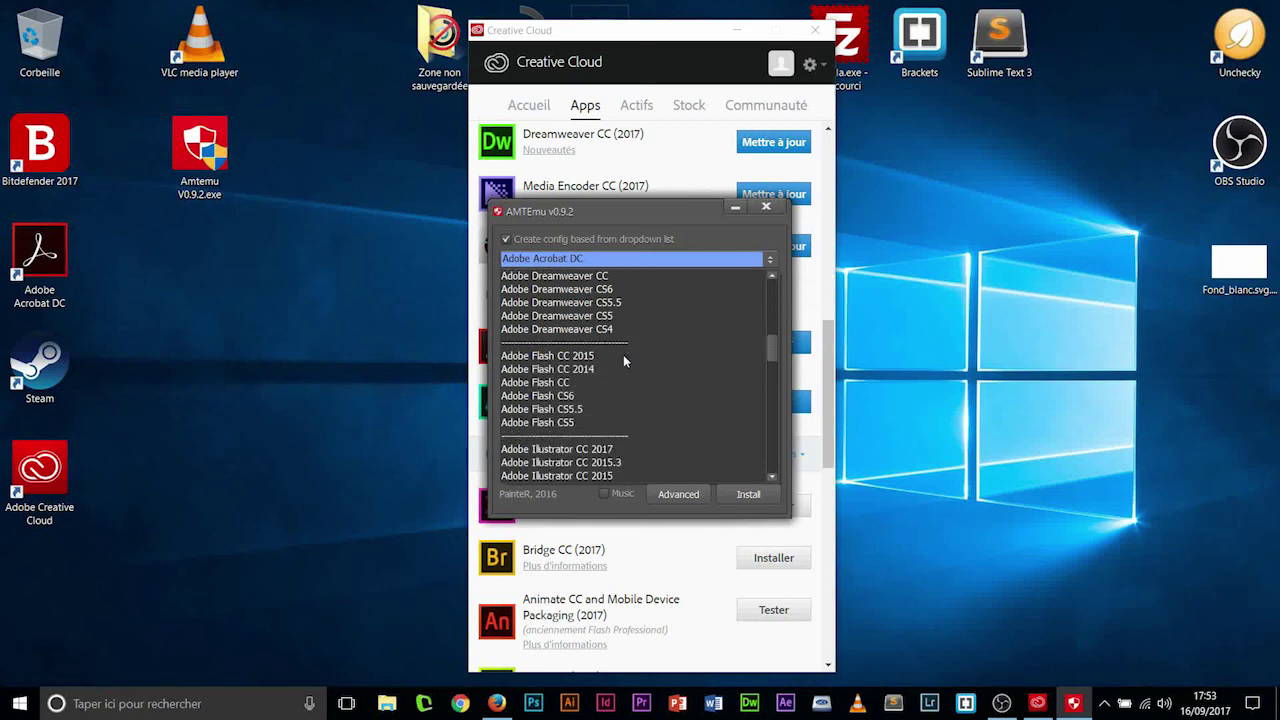
scroll(588, 370, down, 6)
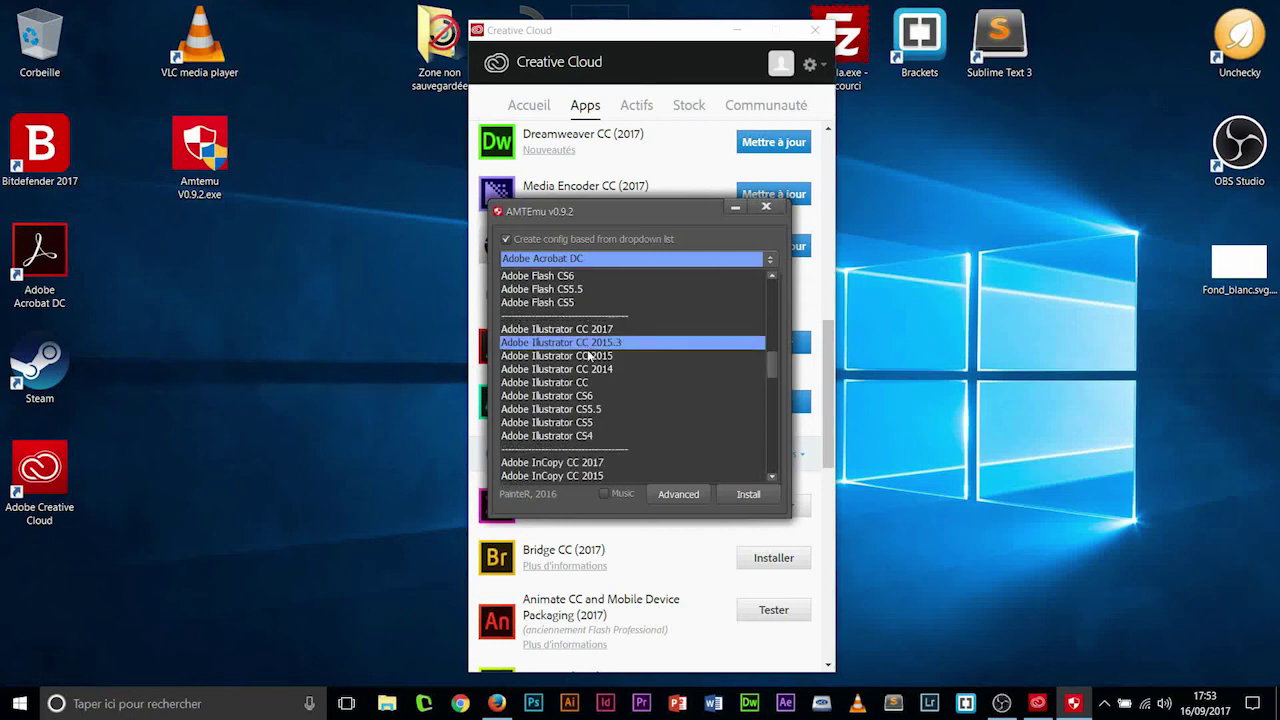
scroll(590, 375, down, 4)
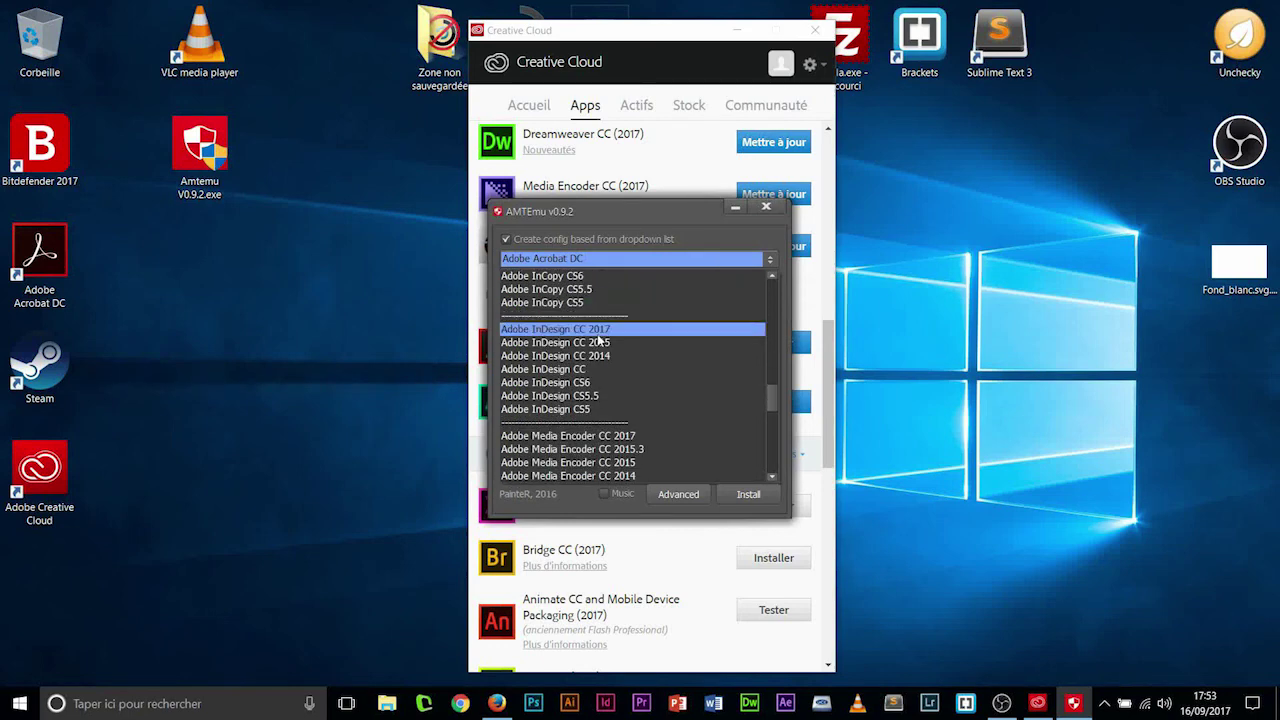
scroll(597, 340, down, 4)
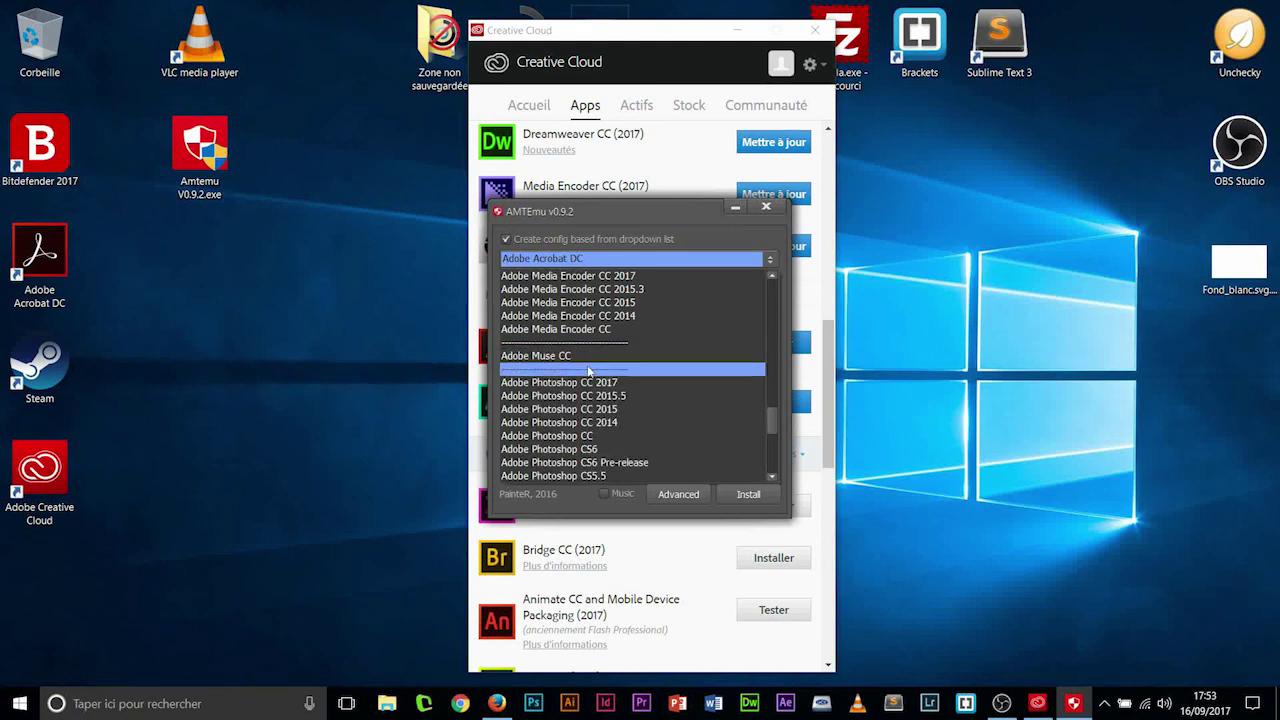
scroll(584, 368, down, 3)
scroll(585, 397, down, 2)
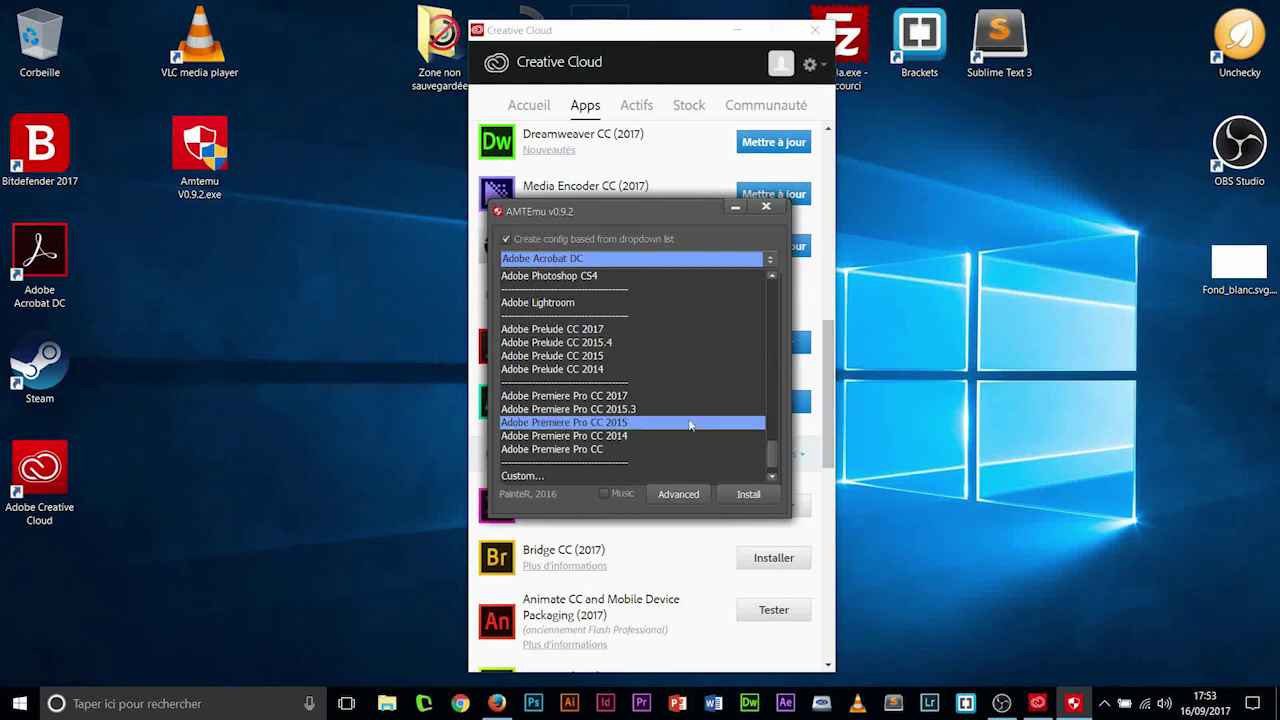
click(768, 208)
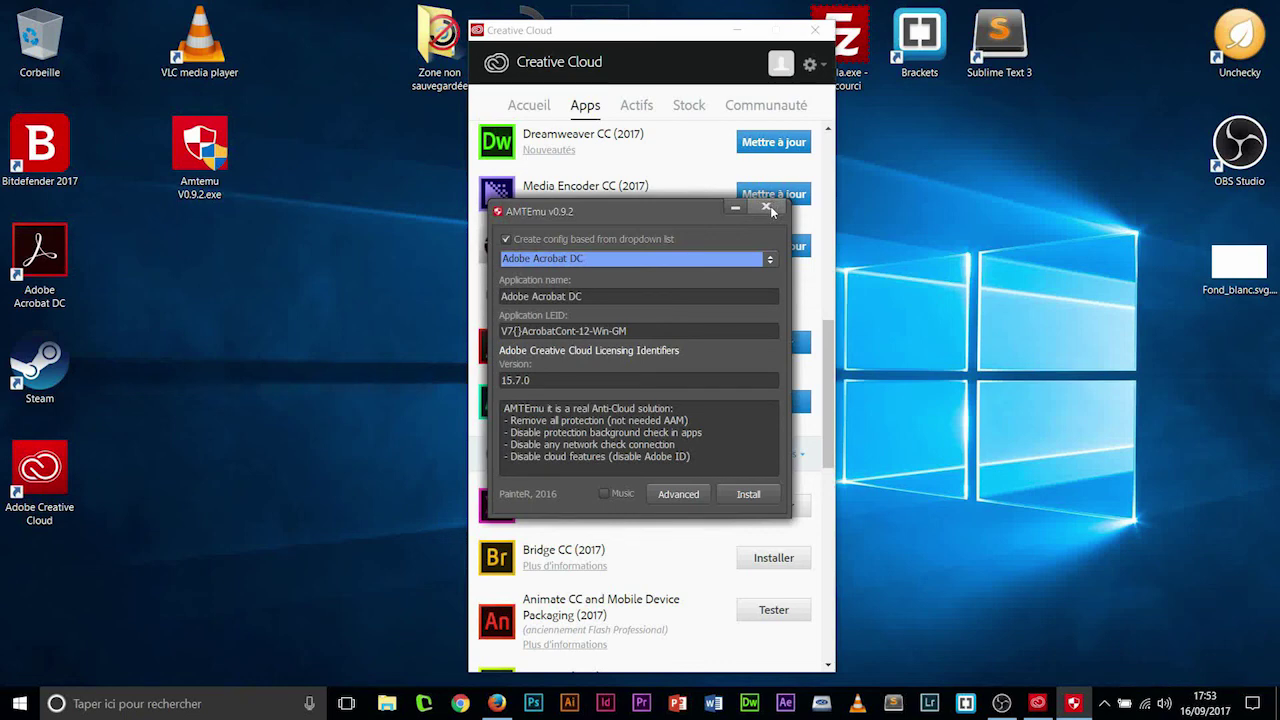
click(768, 208)
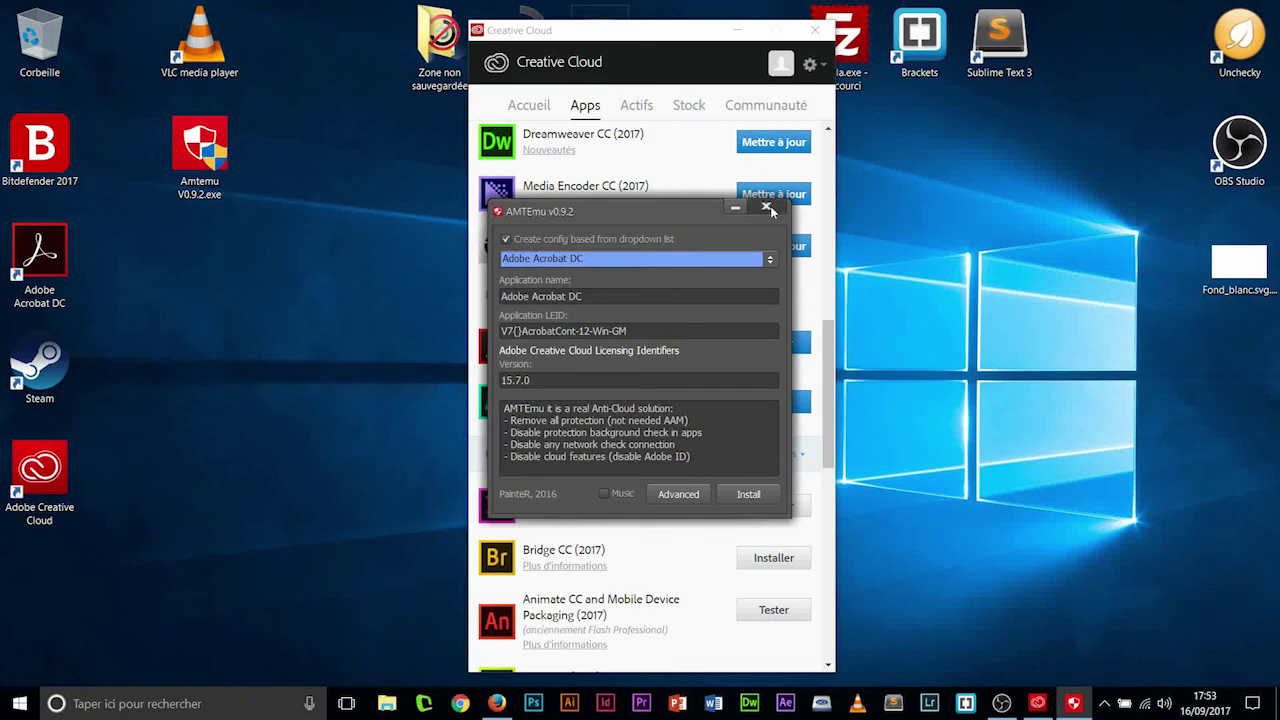